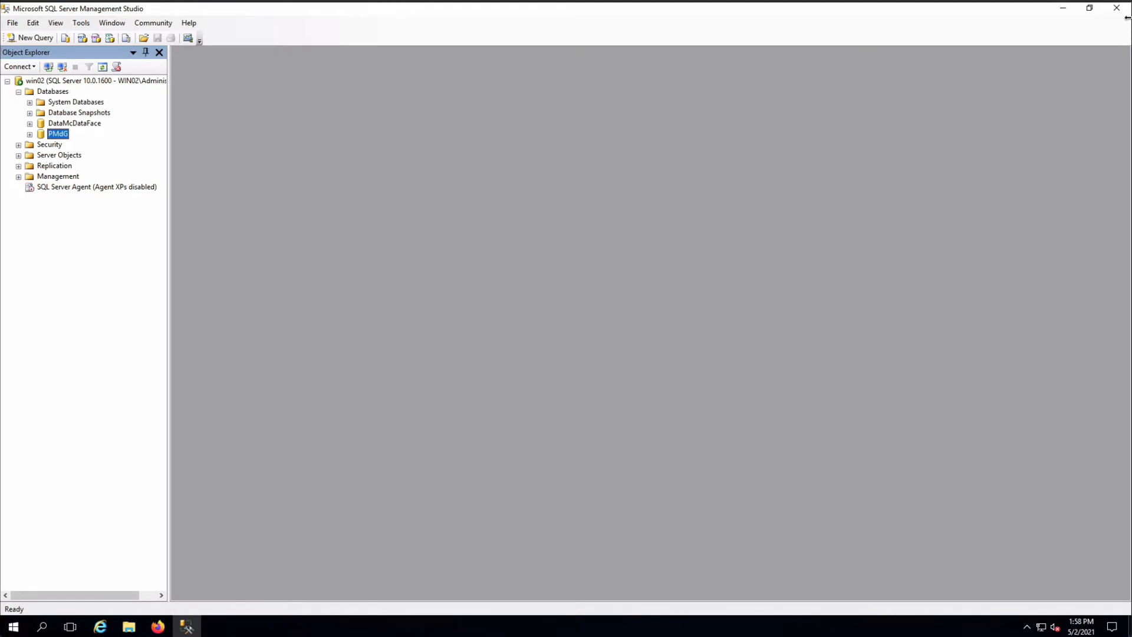
# Close SQL Server Management Studio and log in to the bookmarked Avamar - Kronos console in Firefox with the prefilled credentials
pyautogui.click(1117, 9)
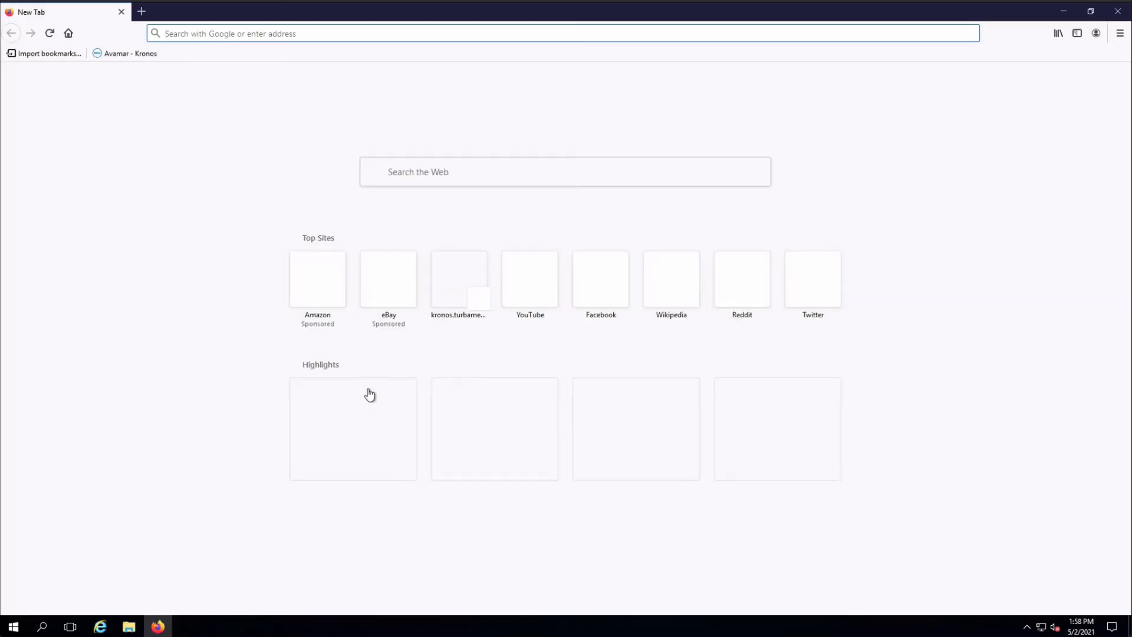
pyautogui.click(126, 54)
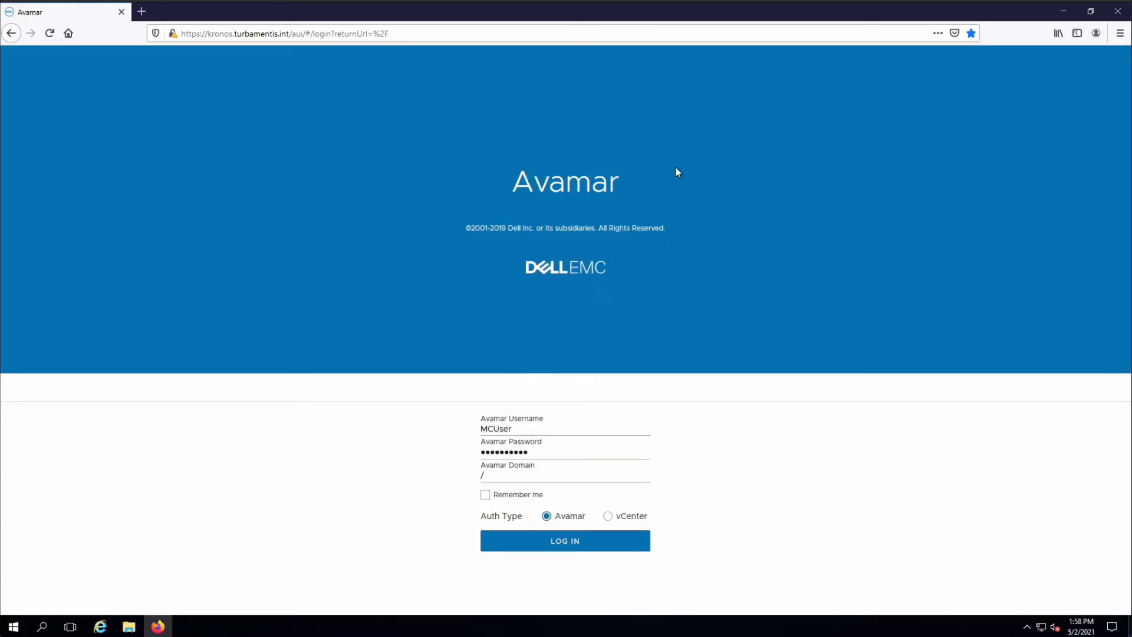
pyautogui.click(573, 541)
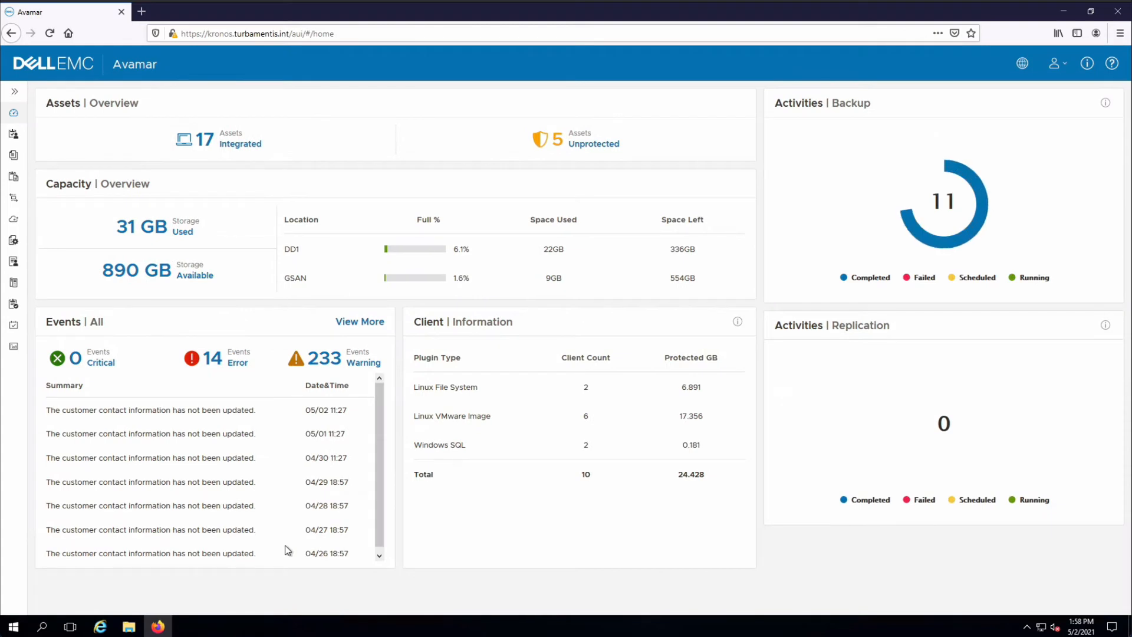
# In Asset Management, select client win02 in the clients domain and start a restore for it
pyautogui.click(17, 93)
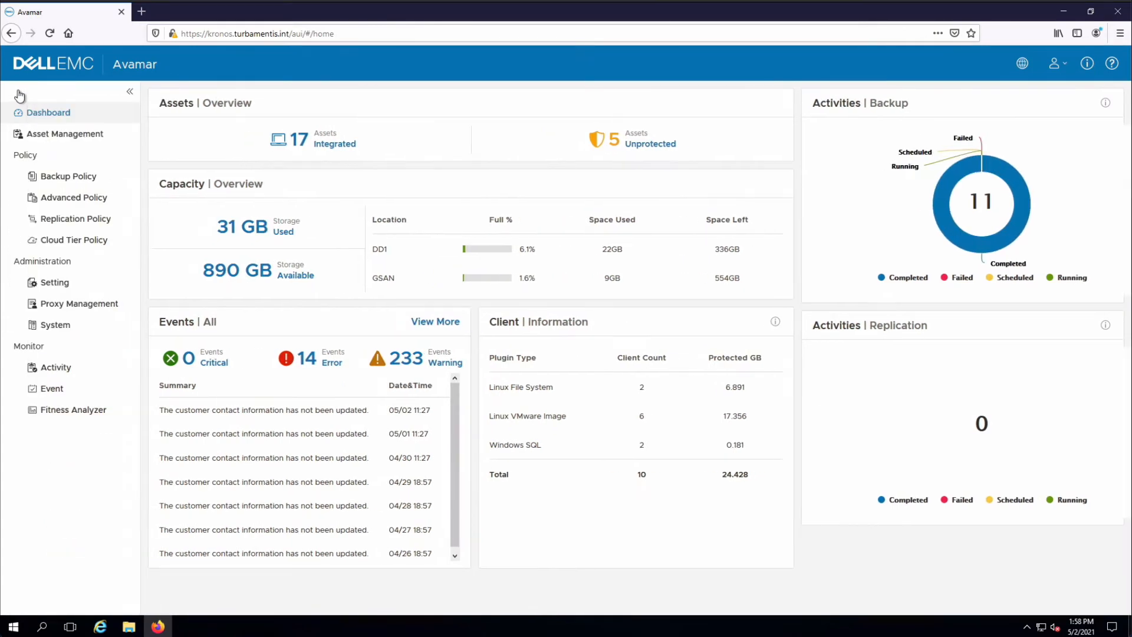
pyautogui.click(89, 142)
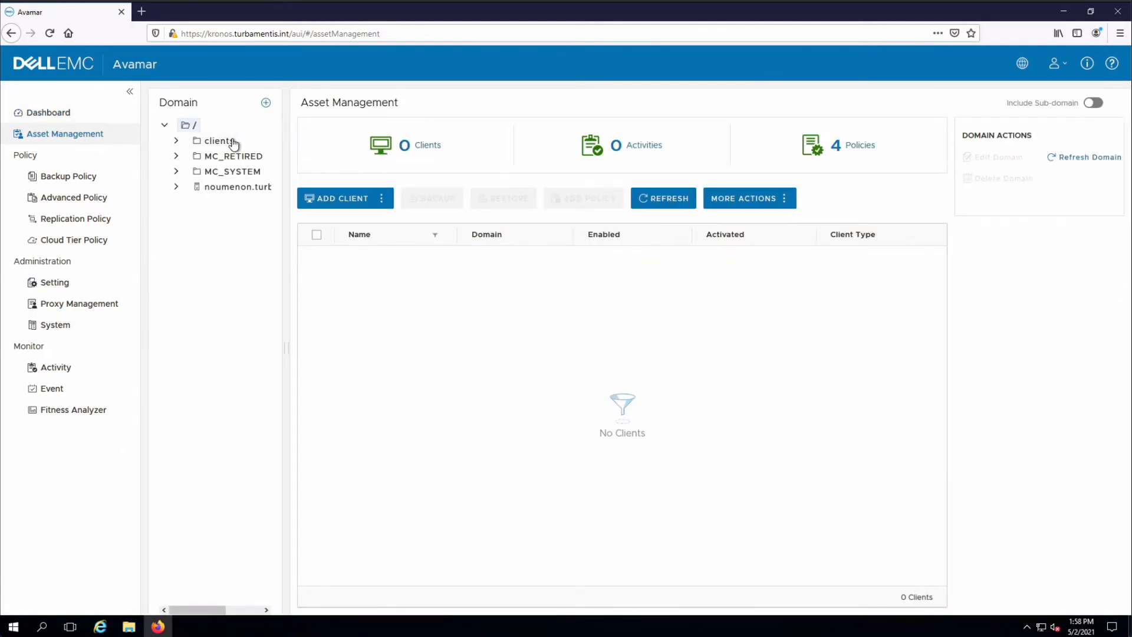
pyautogui.click(230, 143)
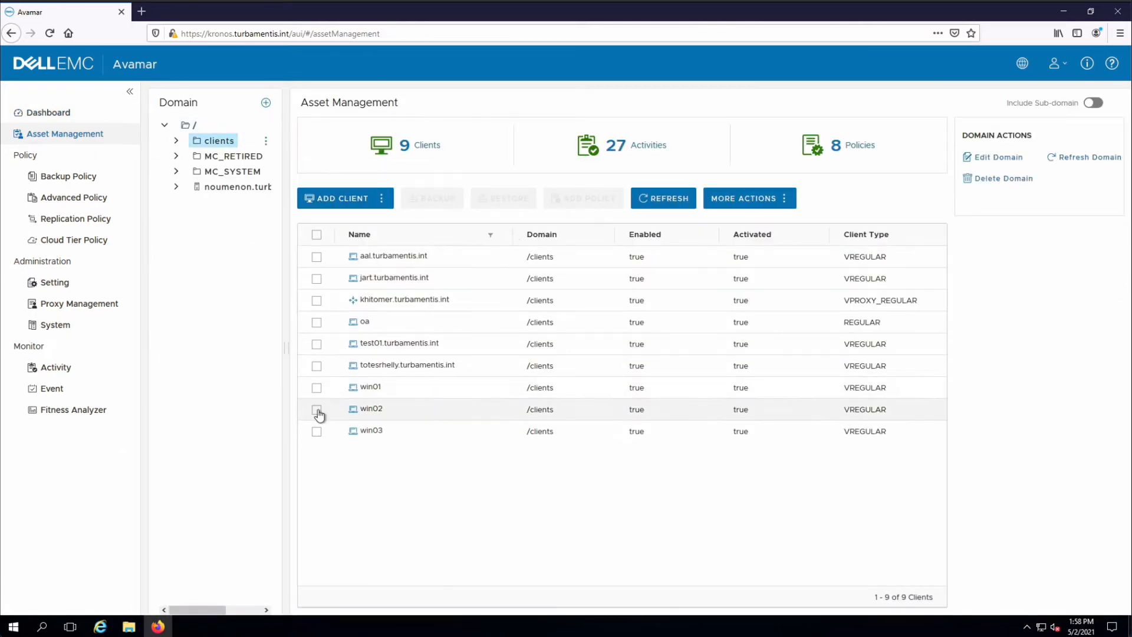
pyautogui.click(317, 411)
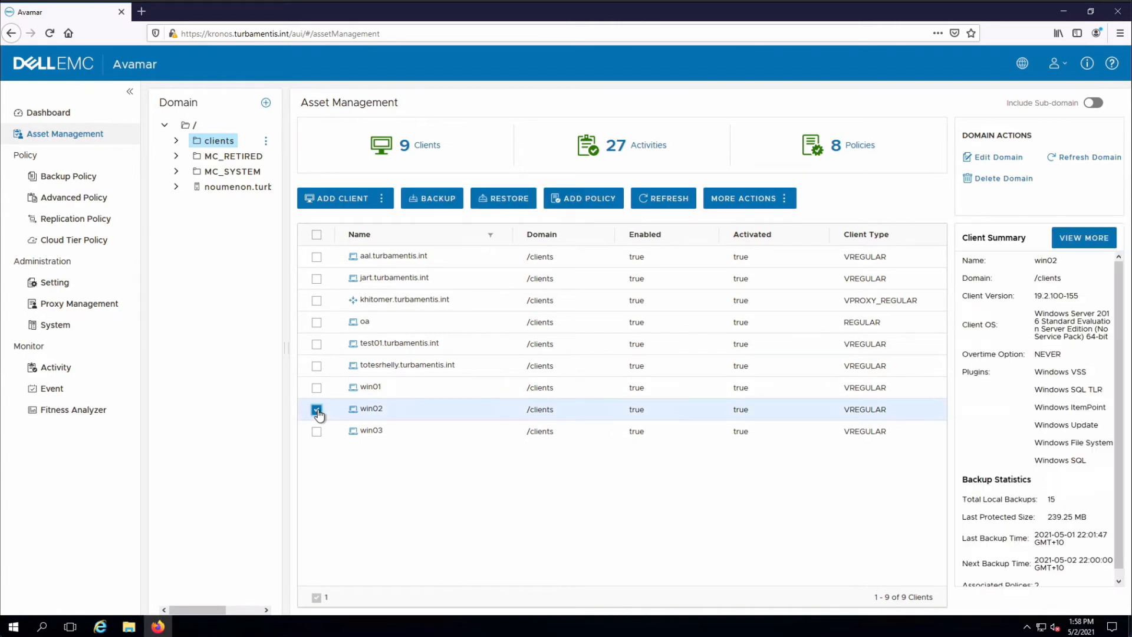
pyautogui.click(521, 202)
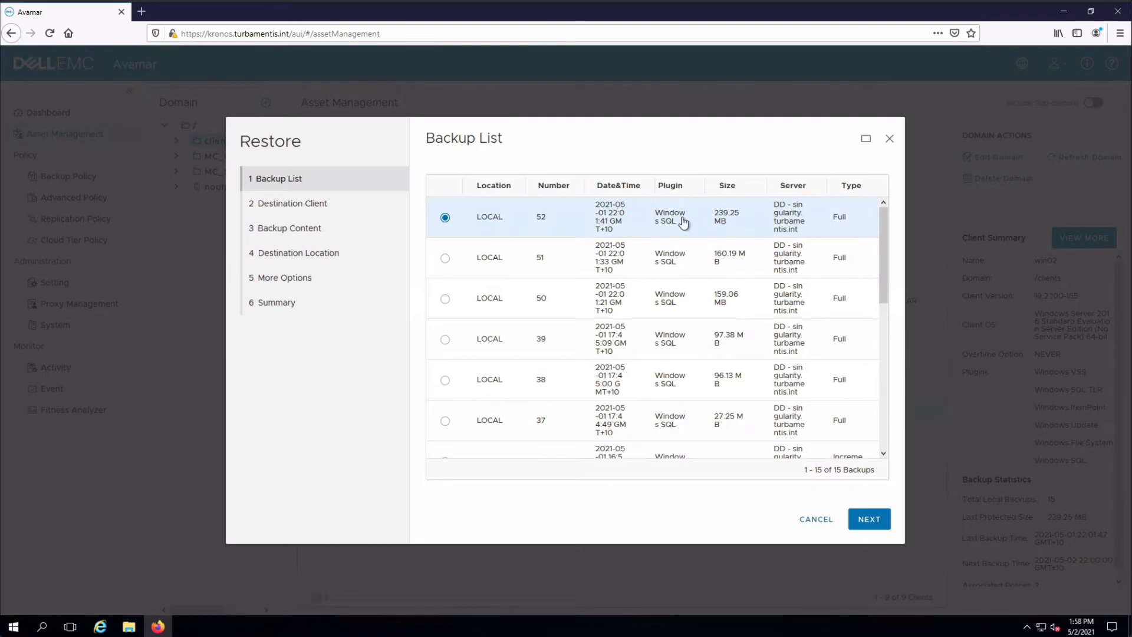
# Use backup number 52 with the original client as destination, and mark the PMdG database under (local) for restore
pyautogui.click(879, 524)
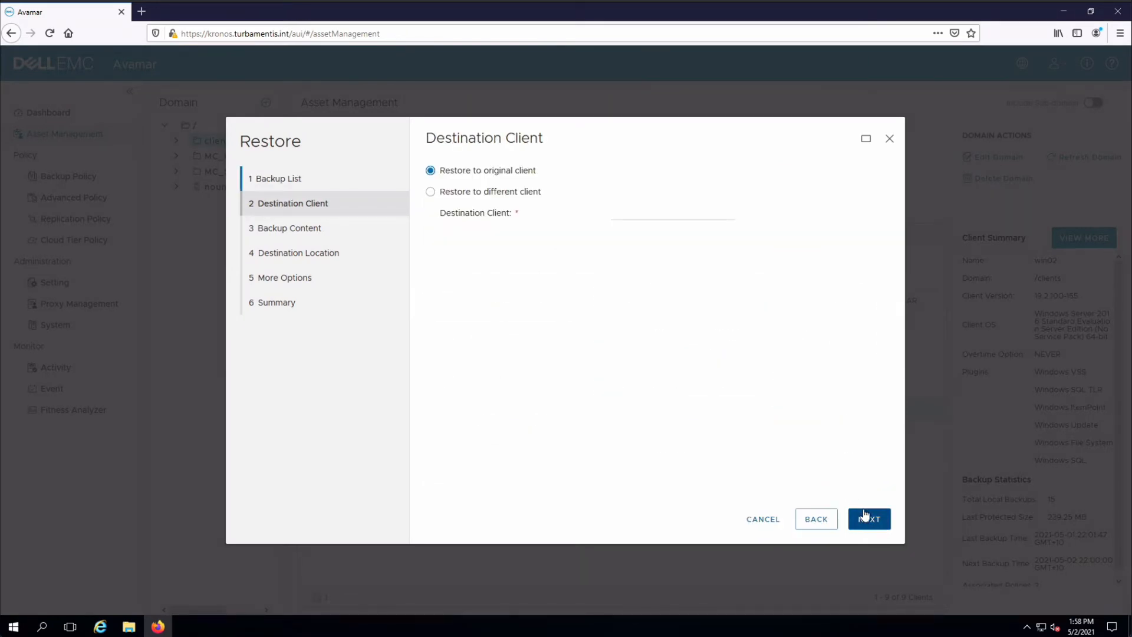
pyautogui.click(871, 516)
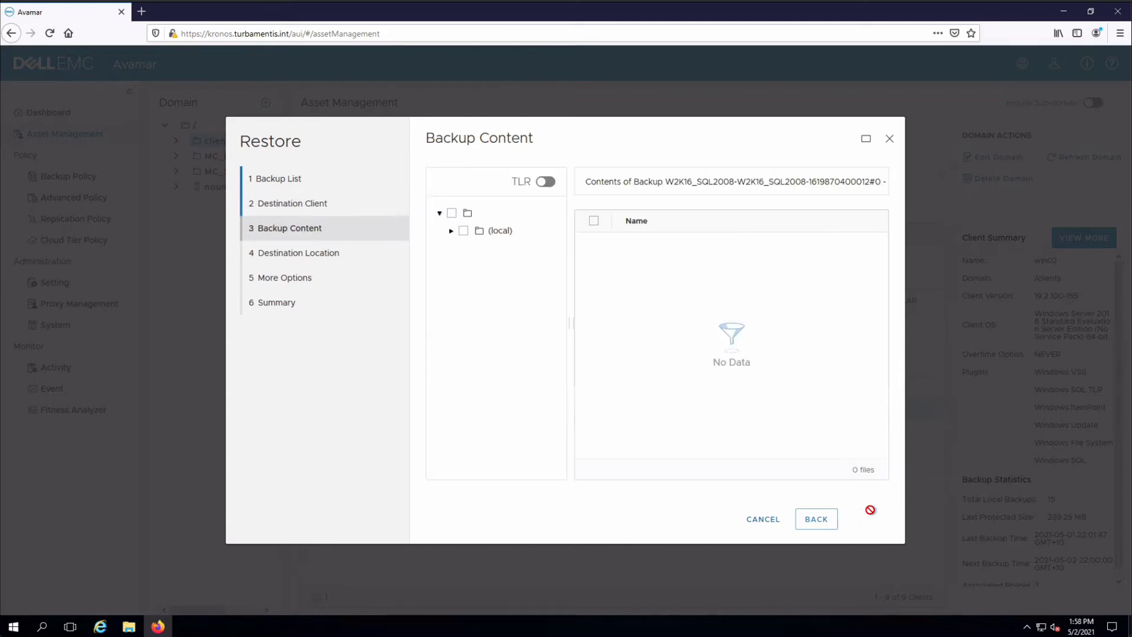
pyautogui.click(451, 232)
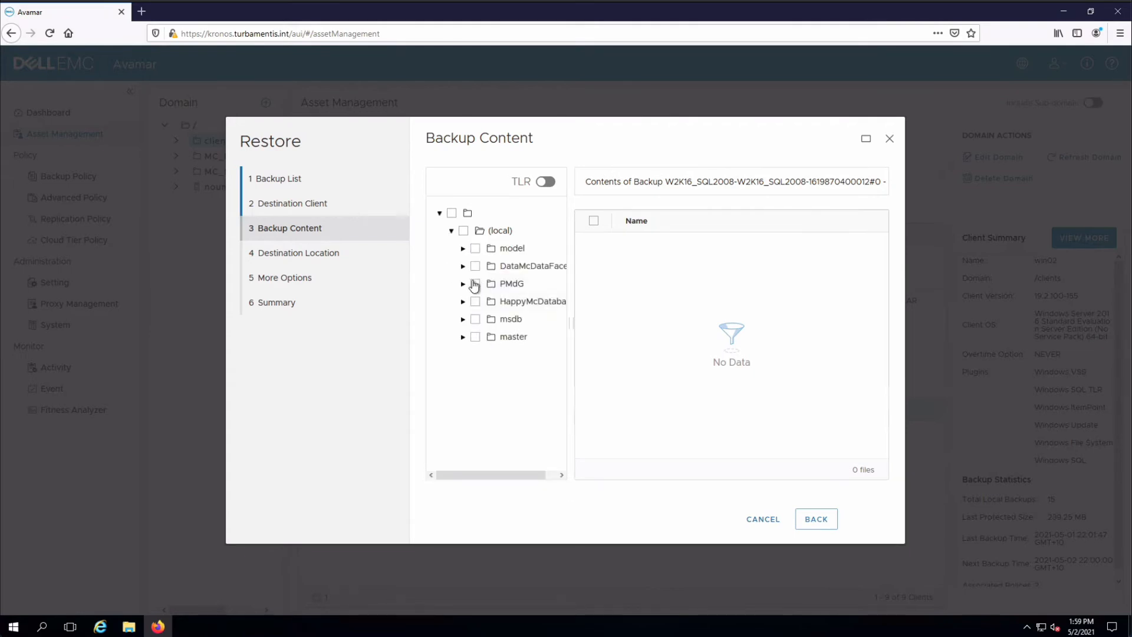
pyautogui.click(475, 284)
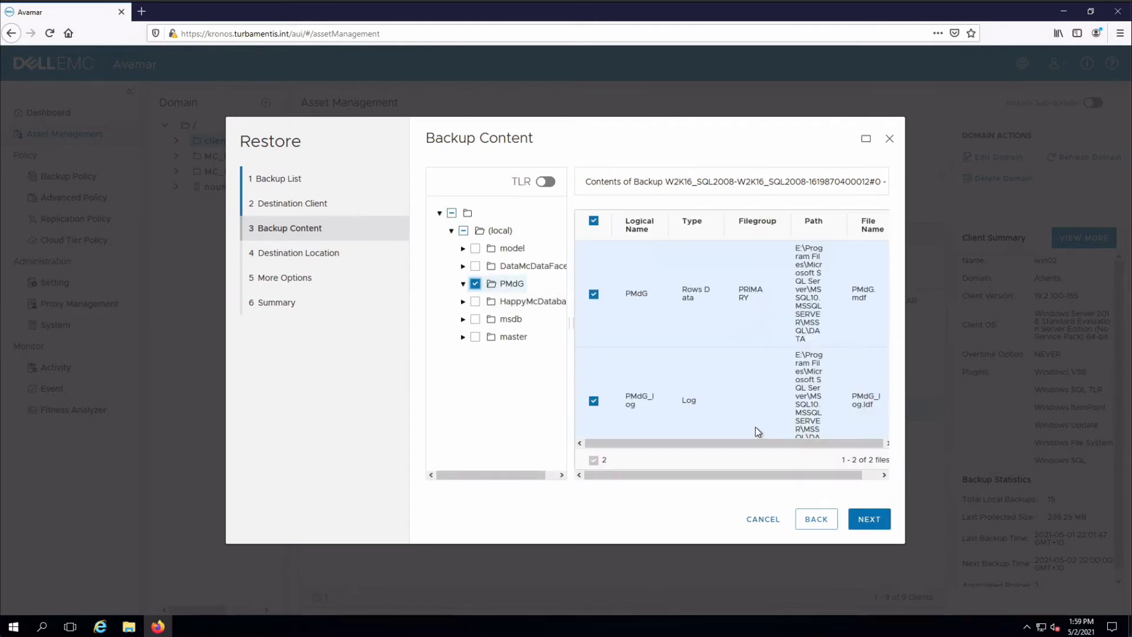
pyautogui.click(867, 520)
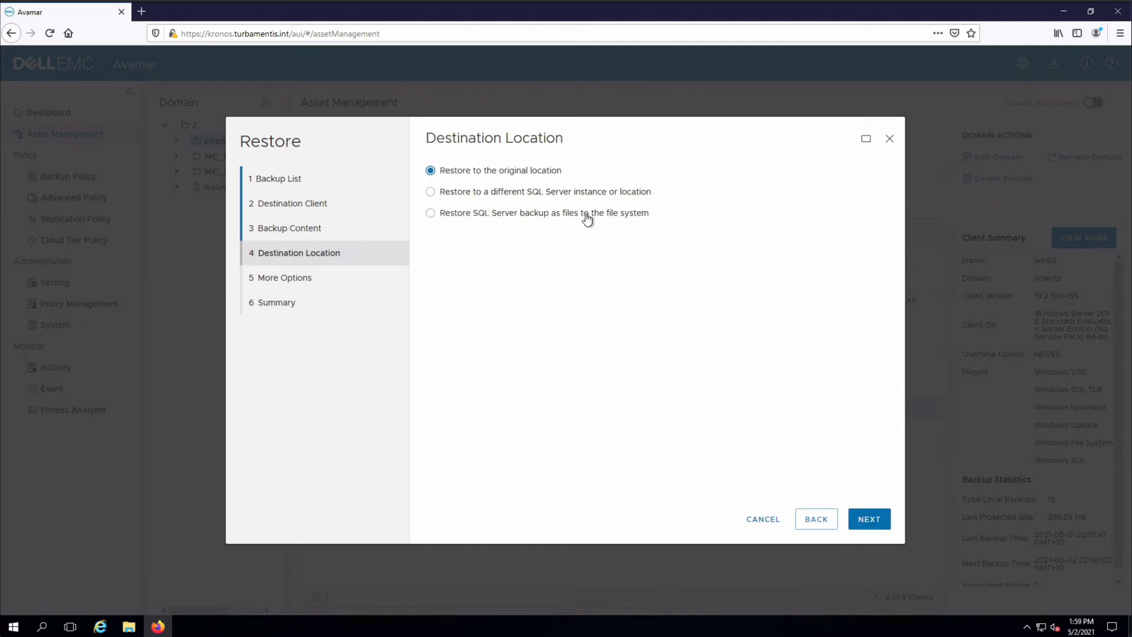
# Set the destination to restore the SQL Server backup as files to the file system, in C:/temp/
pyautogui.click(587, 218)
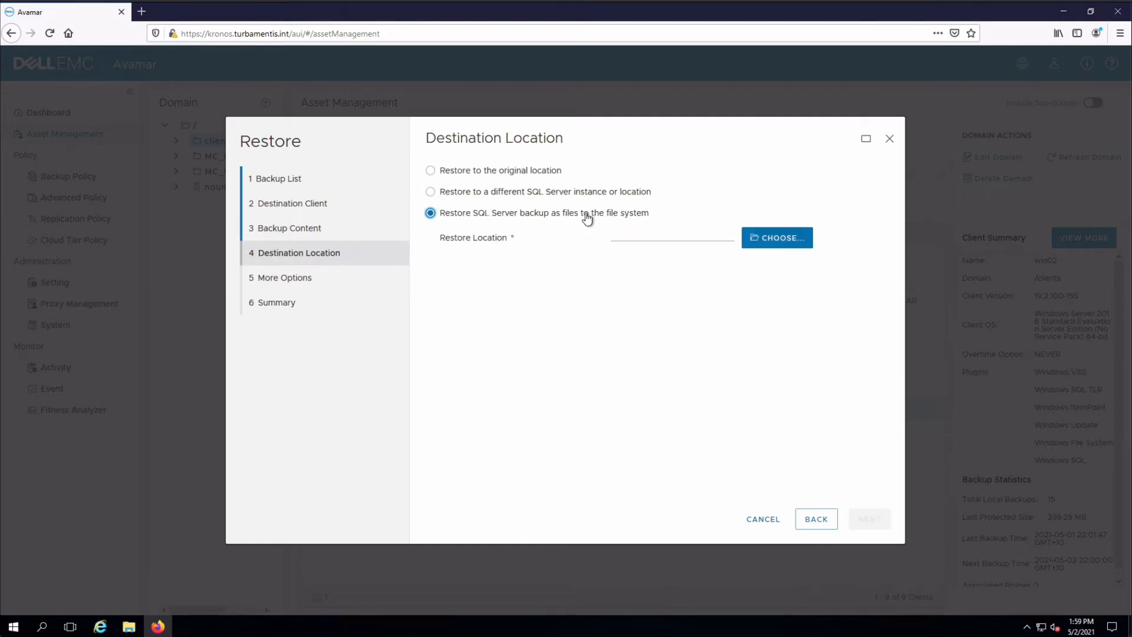
pyautogui.click(783, 238)
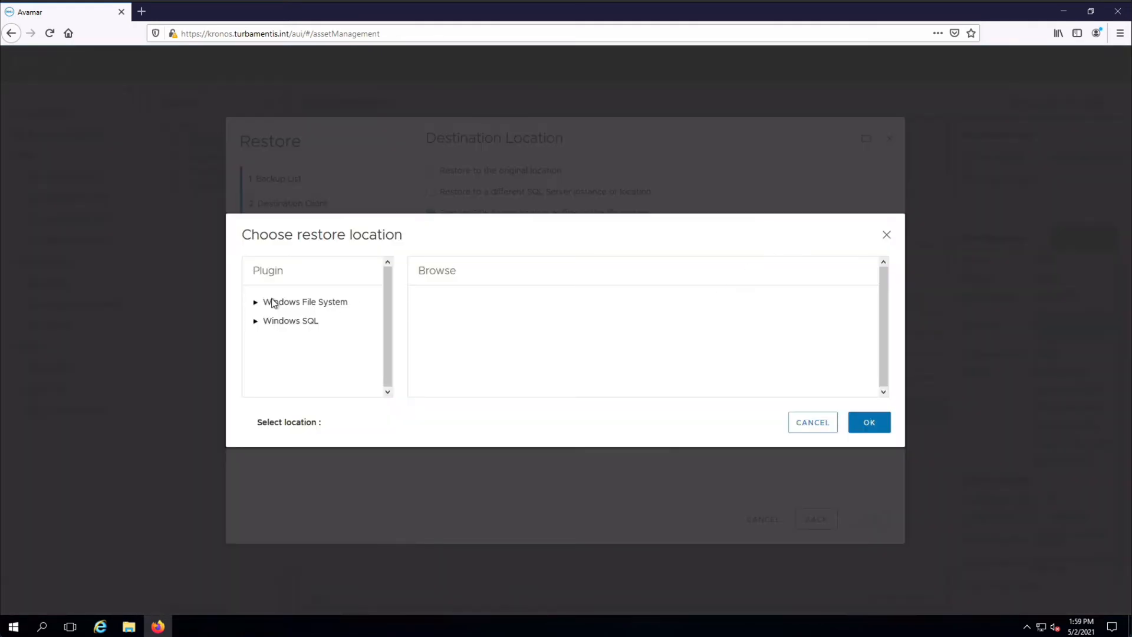
pyautogui.click(257, 302)
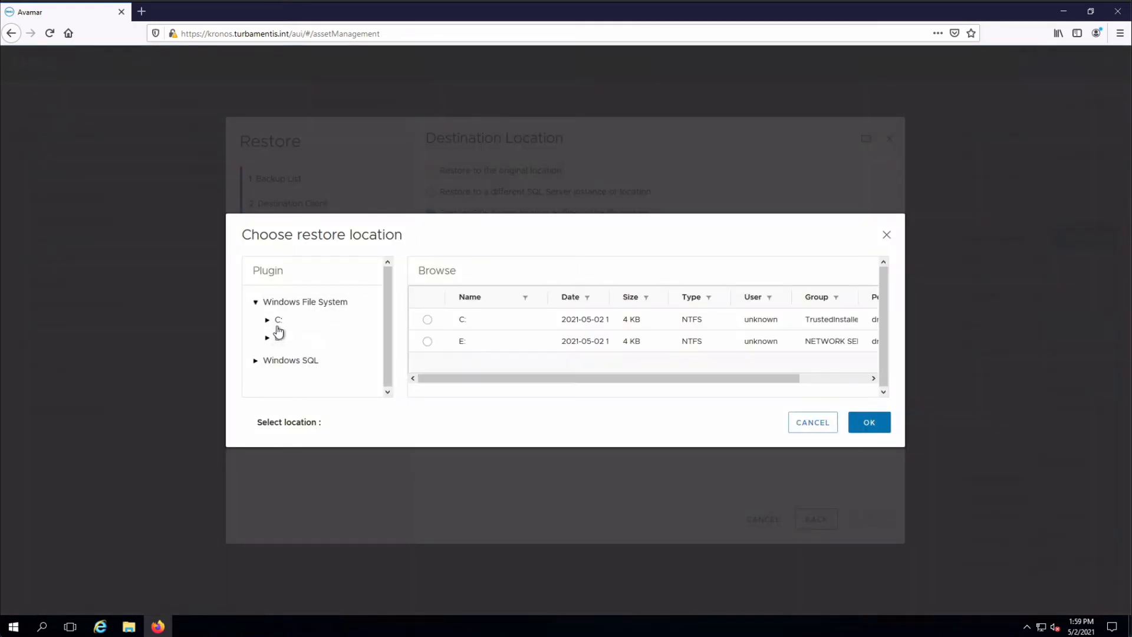
pyautogui.click(268, 320)
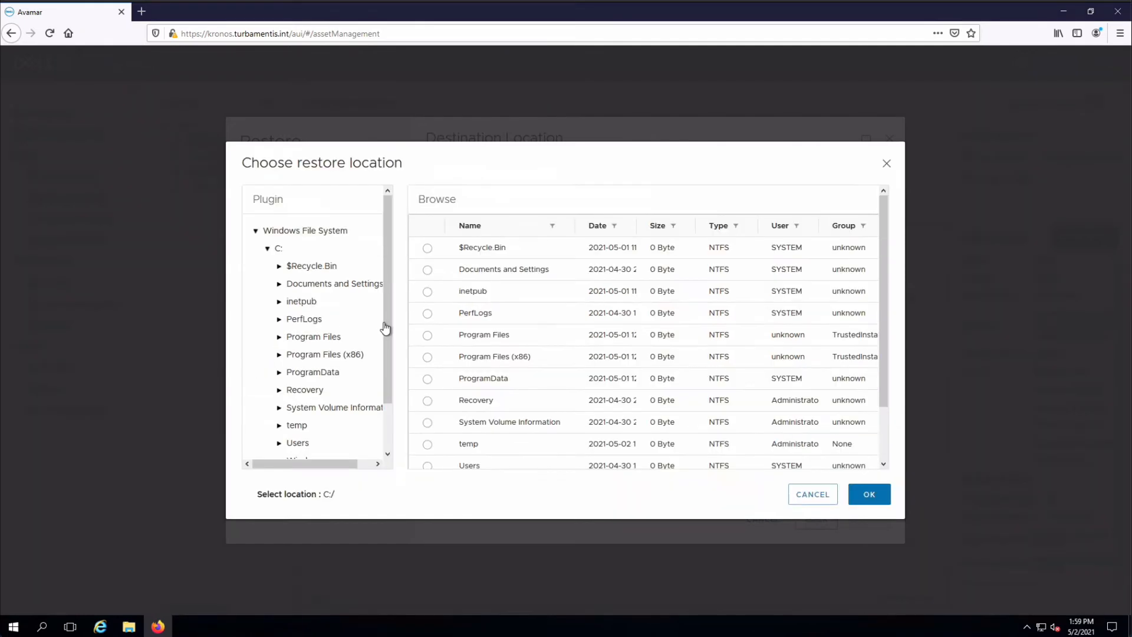
pyautogui.click(294, 425)
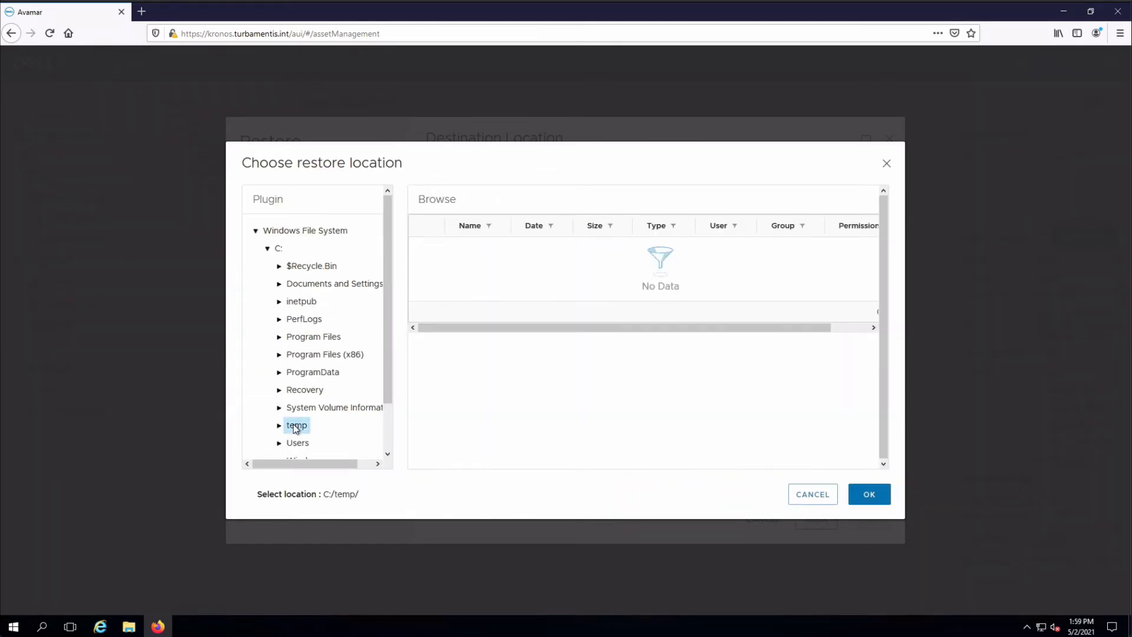
pyautogui.click(869, 494)
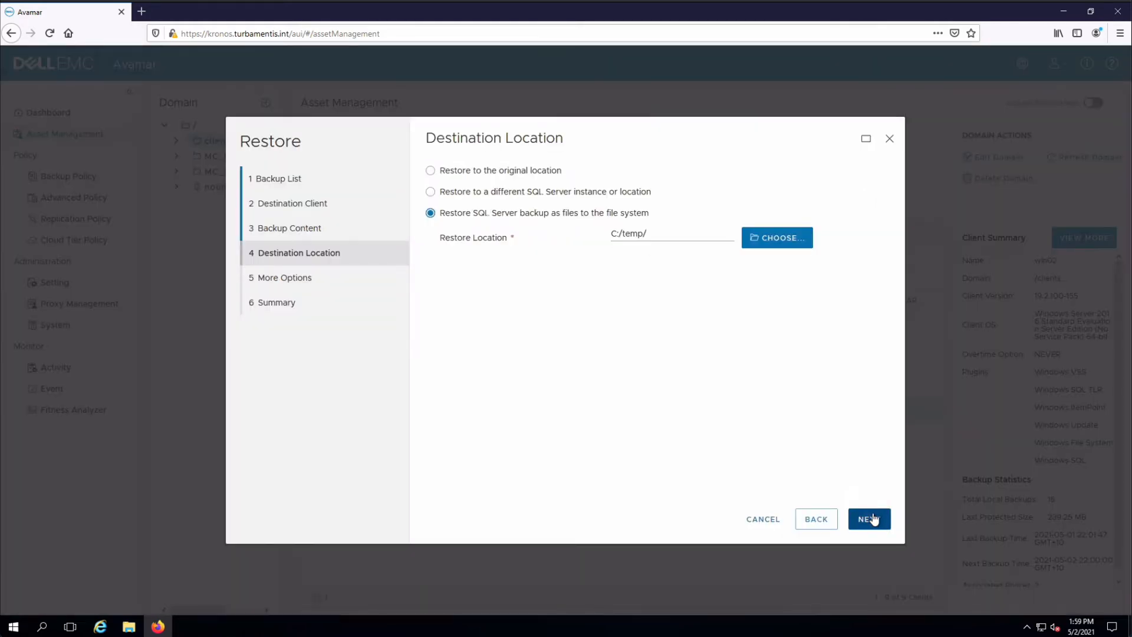
# Keep the default restore options and submit the PMdG restore request
pyautogui.click(869, 519)
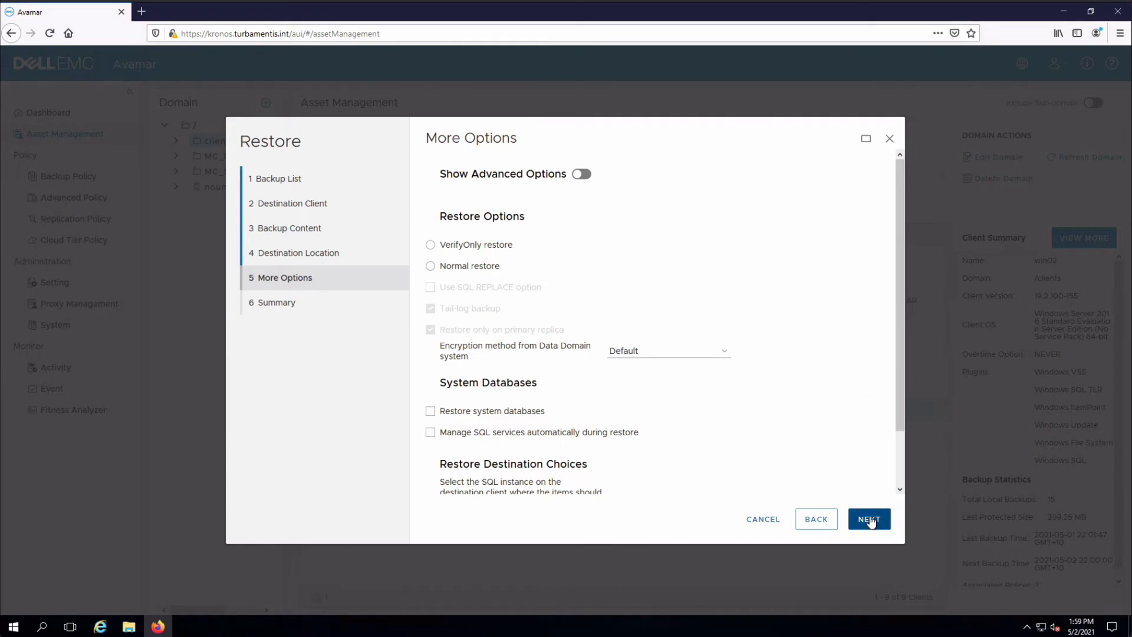
pyautogui.click(870, 520)
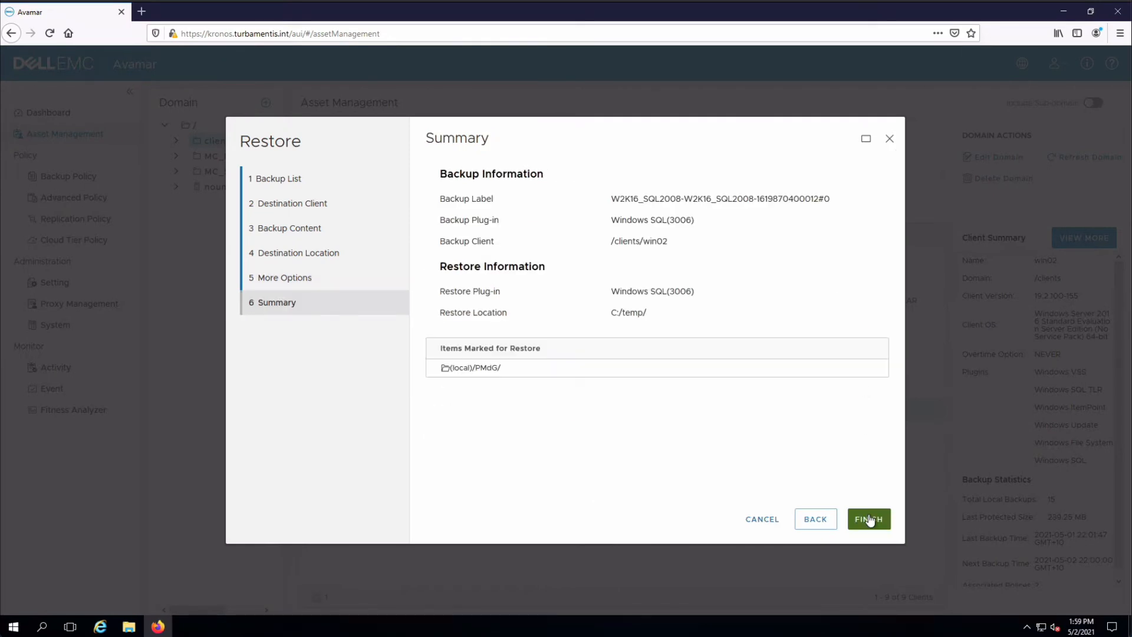
pyautogui.click(870, 519)
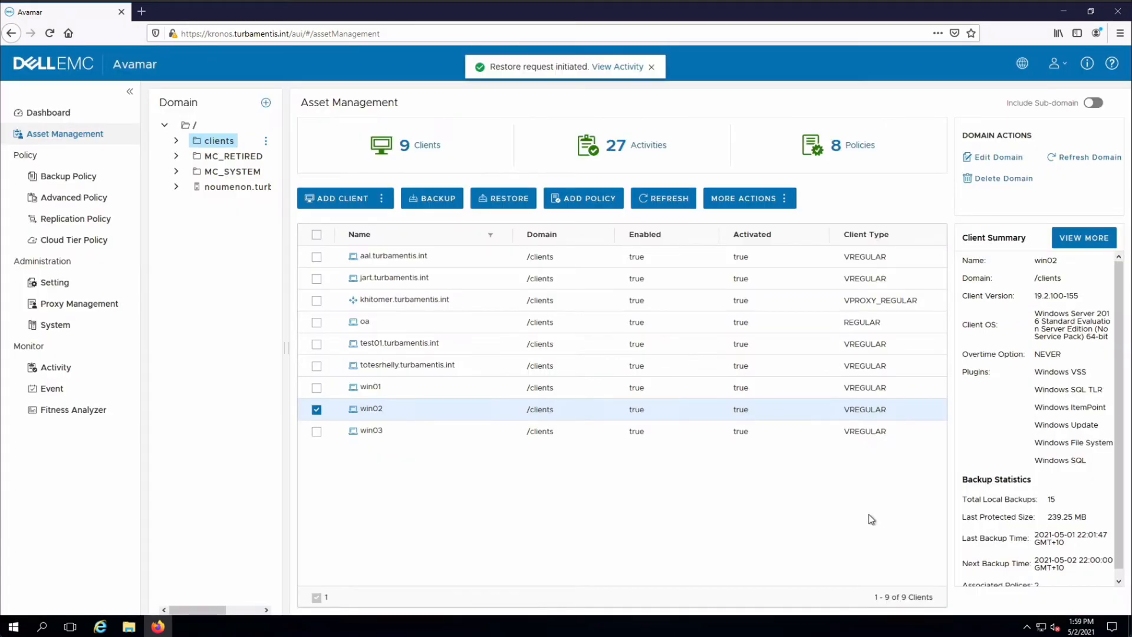
# Examine the log of the win02 Windows SQL restore in the activity monitor and close it
pyautogui.click(626, 68)
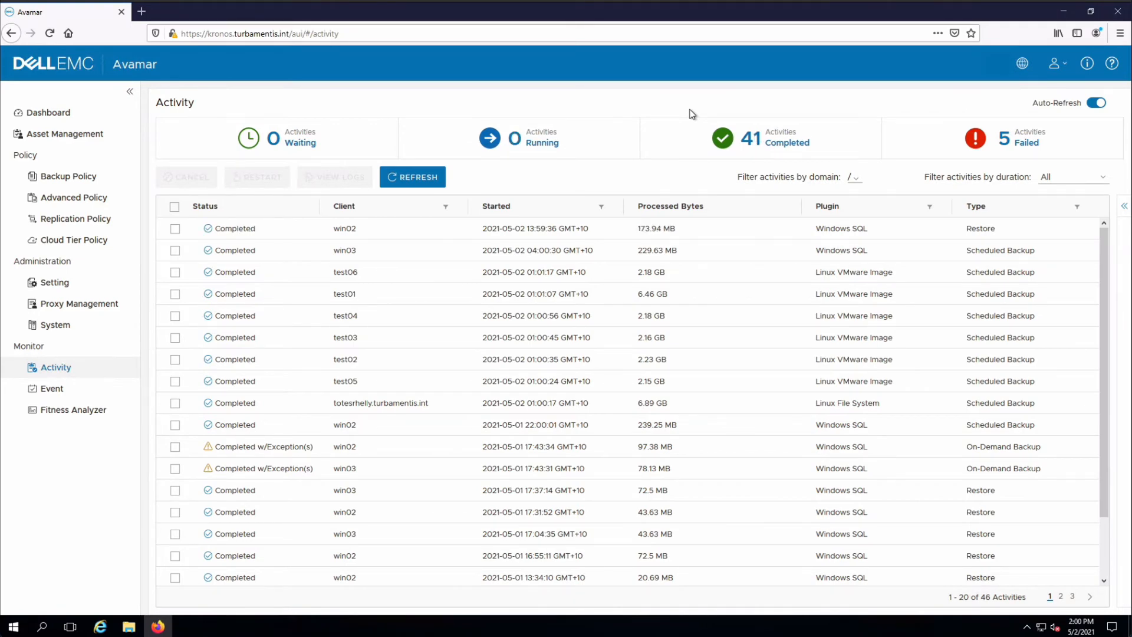
pyautogui.click(175, 229)
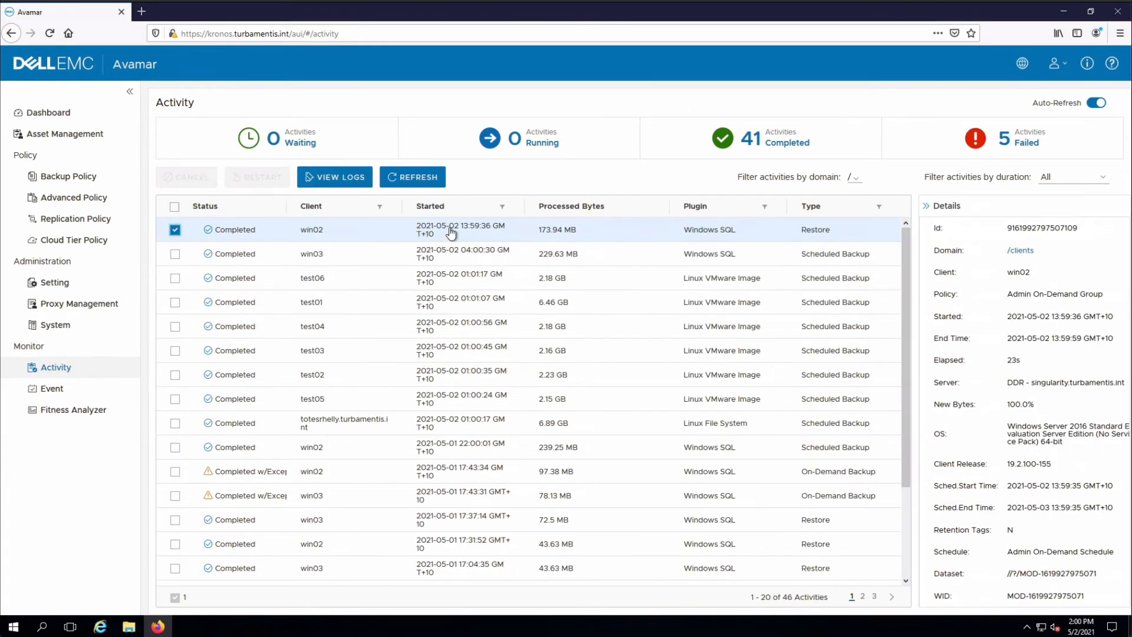
pyautogui.click(313, 178)
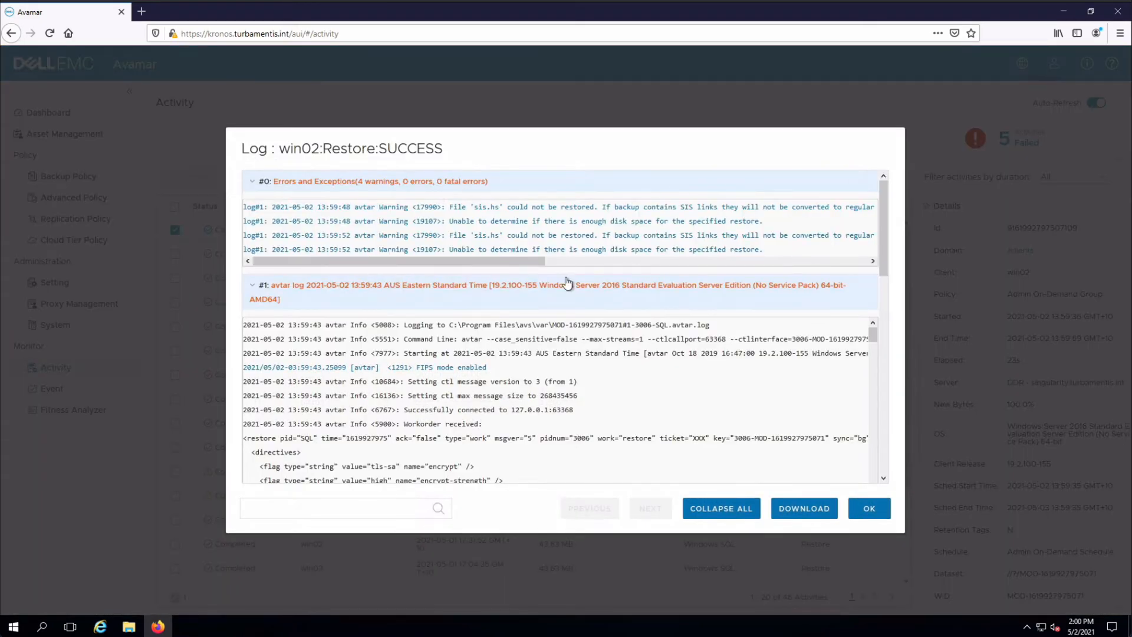
pyautogui.click(871, 510)
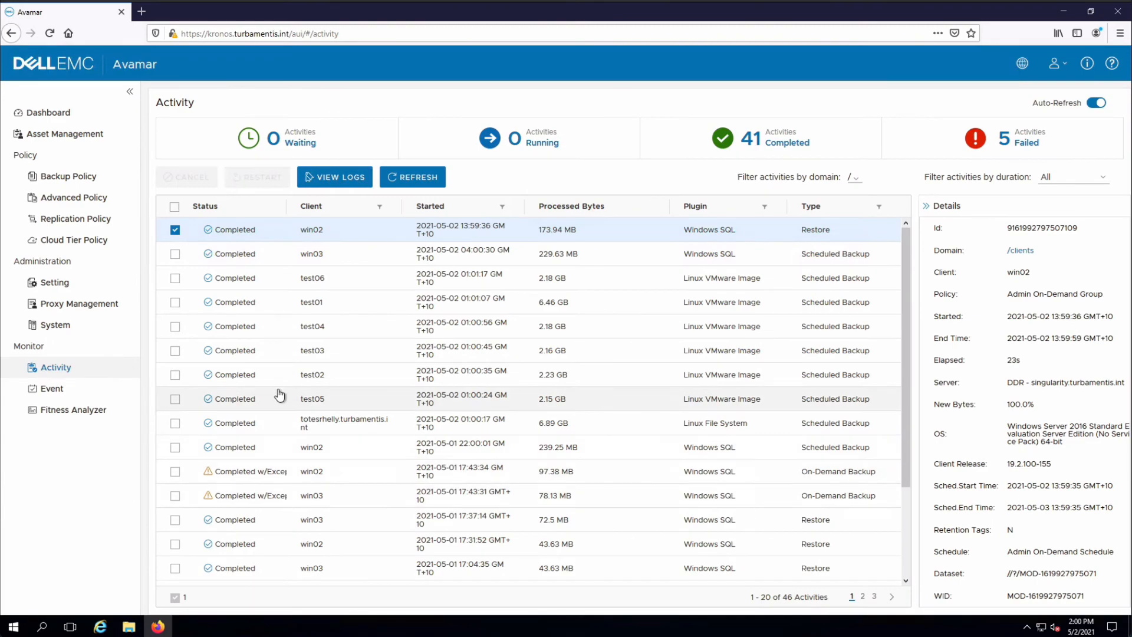
# Close Firefox and open the restored folder C:\temp\(local)\PMdG in File Explorer
pyautogui.click(1118, 12)
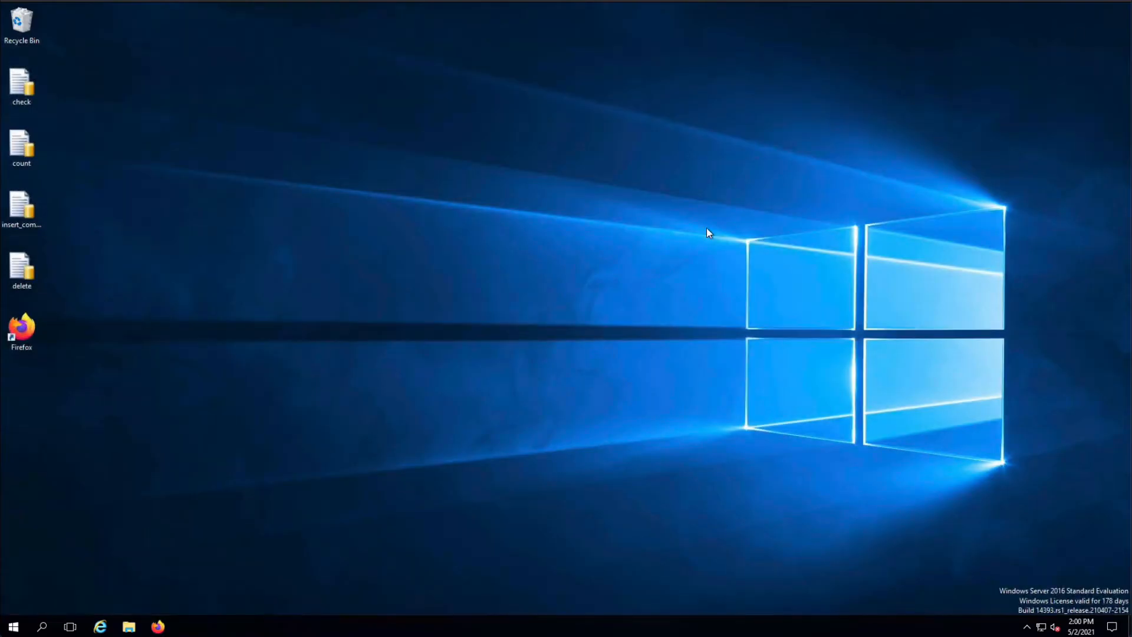
pyautogui.click(129, 624)
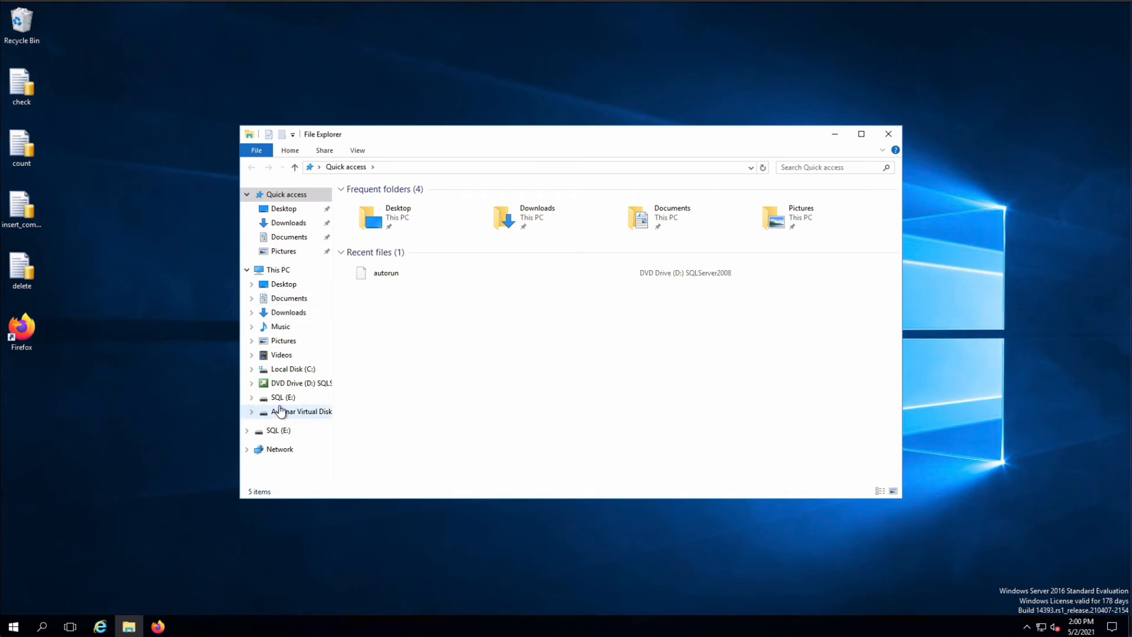
pyautogui.click(290, 369)
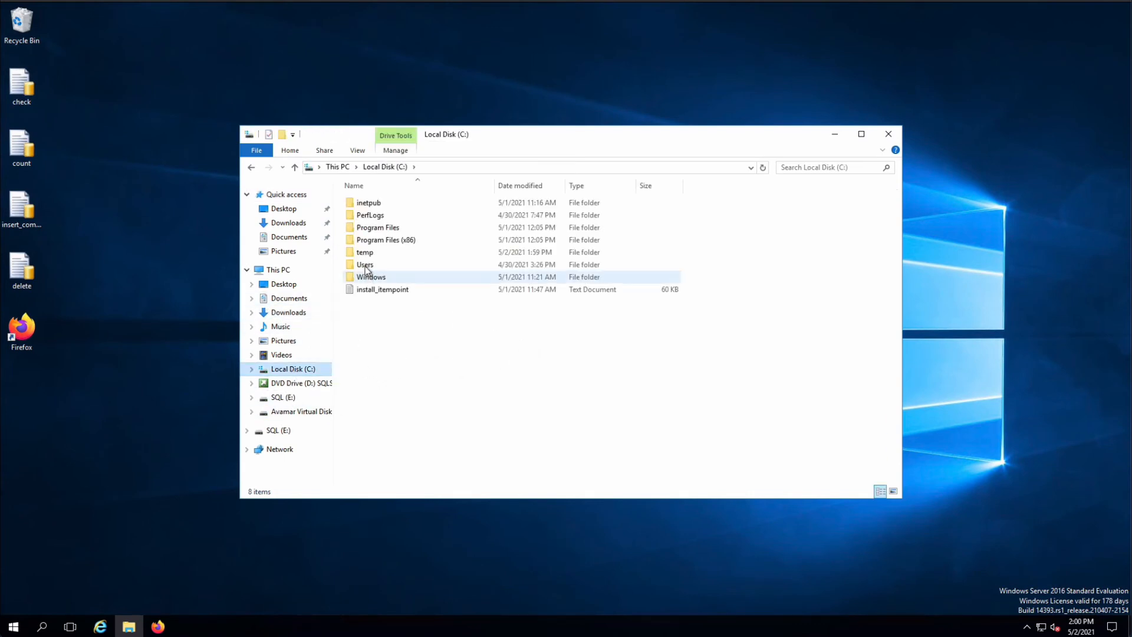
pyautogui.doubleClick(367, 252)
pyautogui.doubleClick(366, 206)
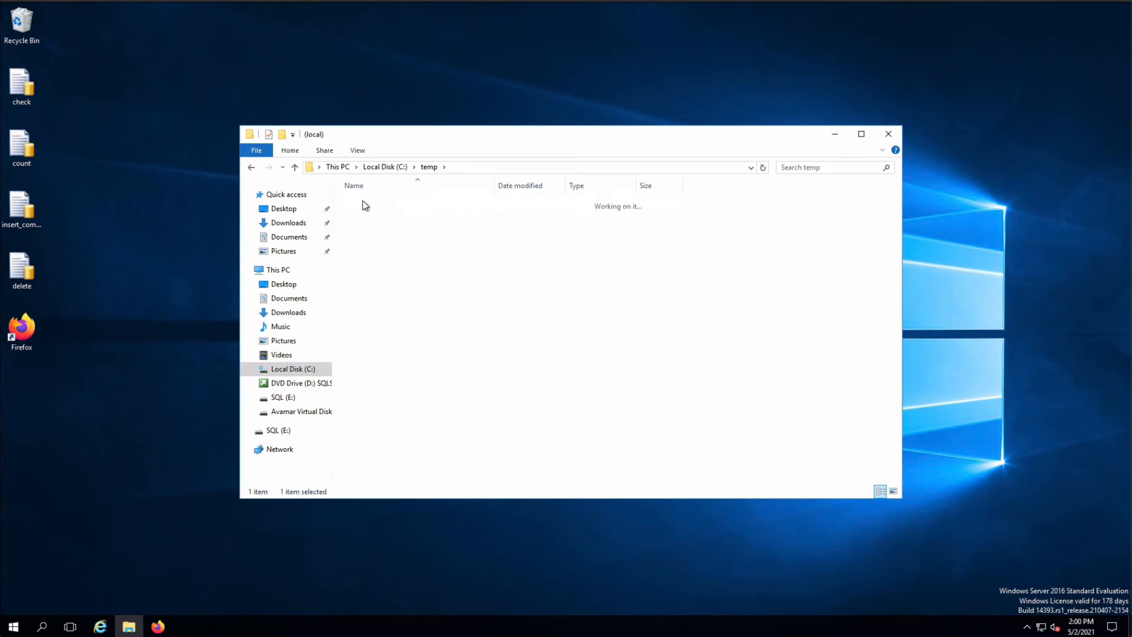
pyautogui.doubleClick(366, 206)
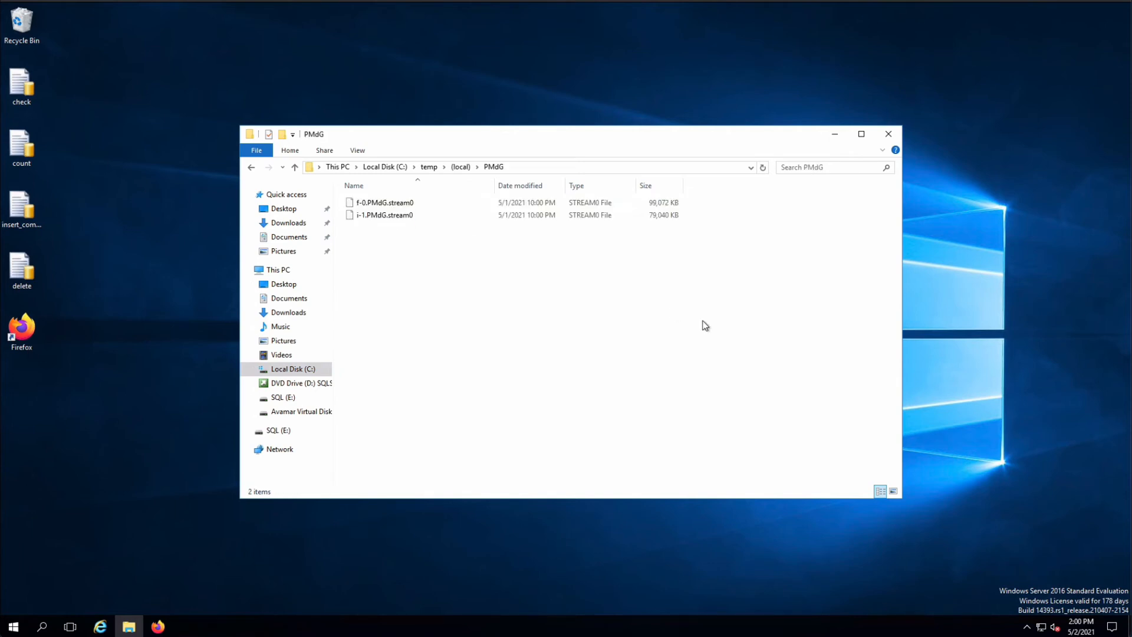
# Rename the file f-0.PMdG.stream0 as f-0.PMdG.bak and accept the extension change
pyautogui.click(413, 205)
pyautogui.rightClick(413, 207)
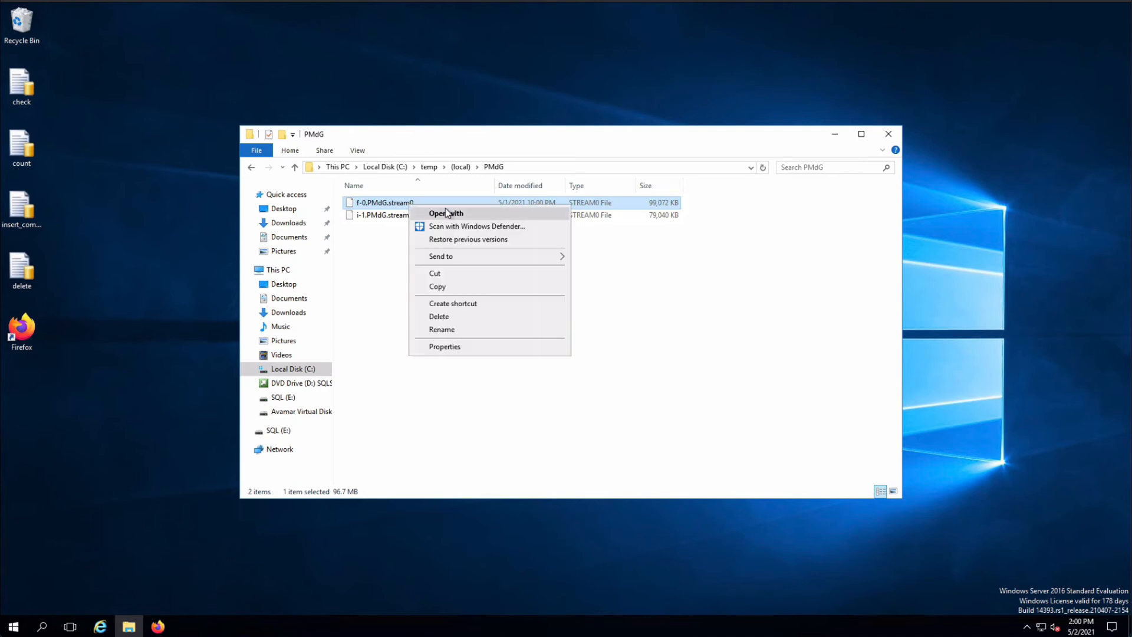
pyautogui.click(499, 326)
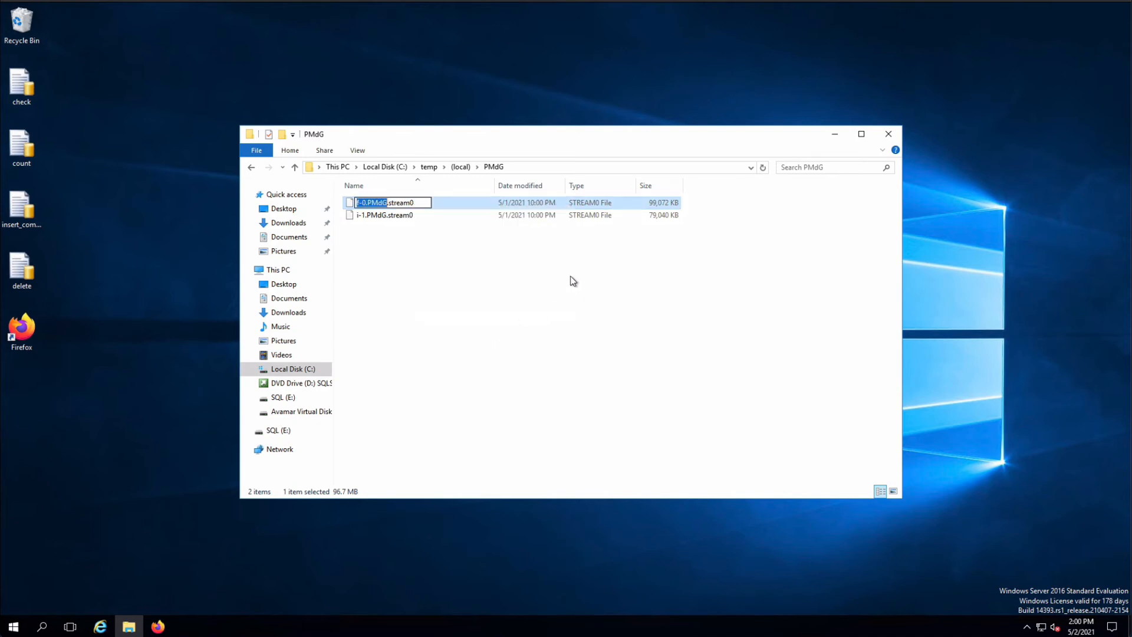
pyautogui.moveTo(361, 203); pyautogui.dragTo(420, 203)
pyautogui.click(418, 203)
pyautogui.hotkey('shift', 'Left')
pyautogui.hotkey('shift', 'Left')
pyautogui.hotkey('shift', 'Left')
pyautogui.hotkey('shift', 'Left')
pyautogui.hotkey('shift', 'Left')
pyautogui.hotkey('shift', 'Left')
pyautogui.hotkey('shift', 'Left')
pyautogui.hotkey('shift', 'Left')
pyautogui.hotkey('shift', 'Left')
pyautogui.hotkey('shift', 'Left')
pyautogui.hotkey('shift', 'Left')
pyautogui.hotkey('shift', 'Left')
pyautogui.hotkey('shift', 'Left')
pyautogui.hotkey('shift', 'Left')
pyautogui.press('Left')
pyautogui.press('Right')
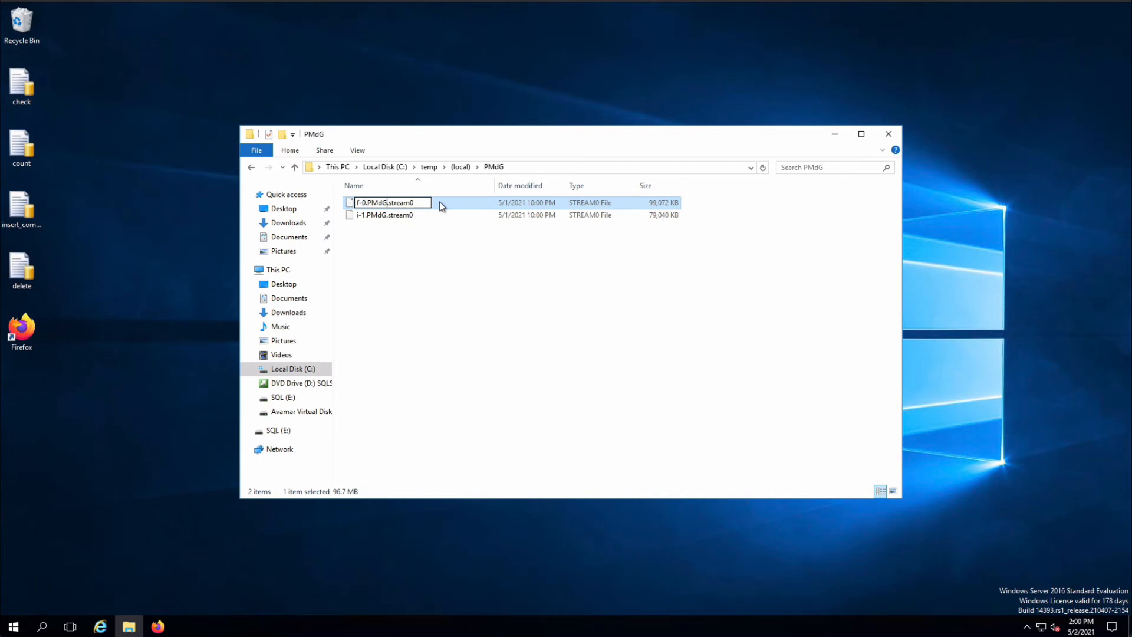
pyautogui.press('Delete')
pyautogui.press('Delete')
pyautogui.press('Delete')
pyautogui.press('Delete')
pyautogui.press('Delete')
pyautogui.press('Delete')
pyautogui.press('Delete')
pyautogui.write('bak')
pyautogui.press('Return')
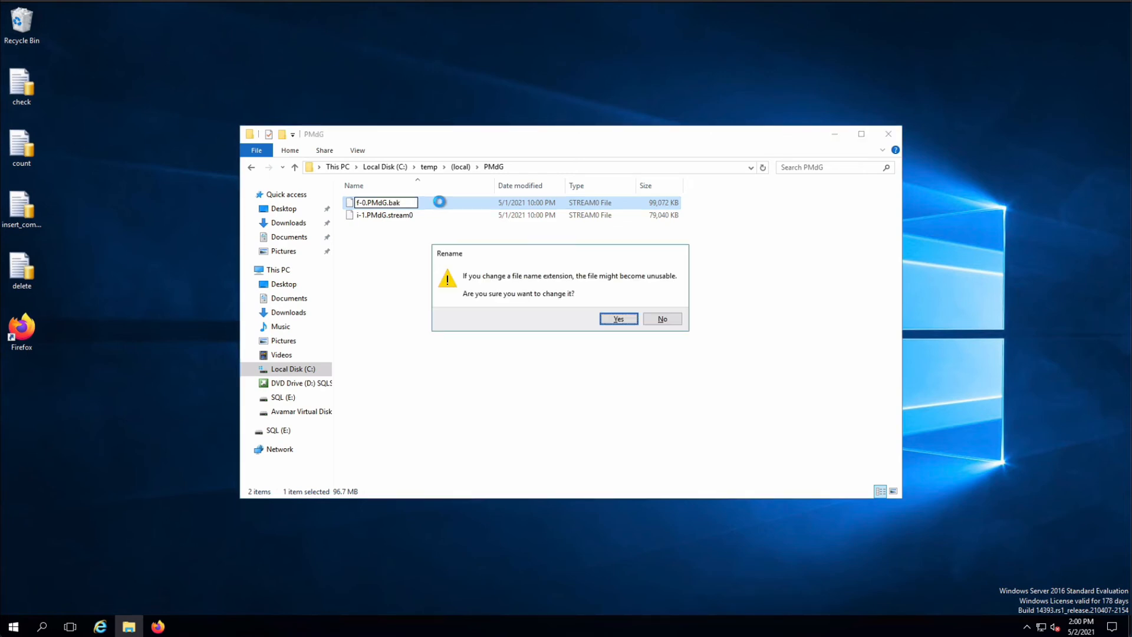
pyautogui.click(628, 322)
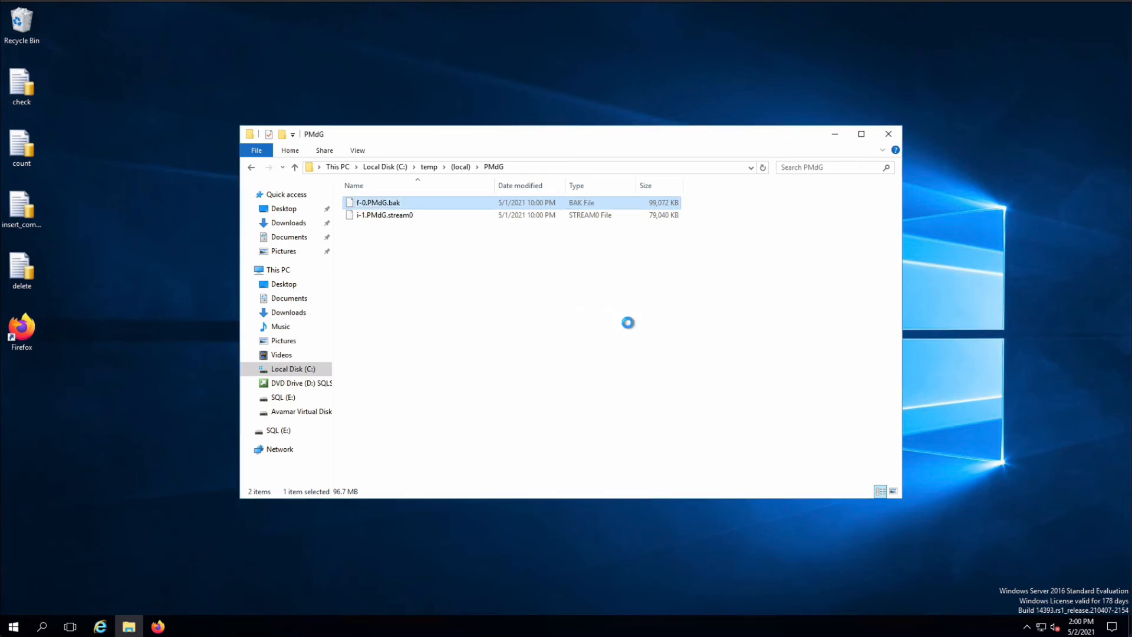
# Rename the file i-1.PMdG.stream0 as i-1.PMdG.bak and accept the extension change
pyautogui.rightClick(413, 219)
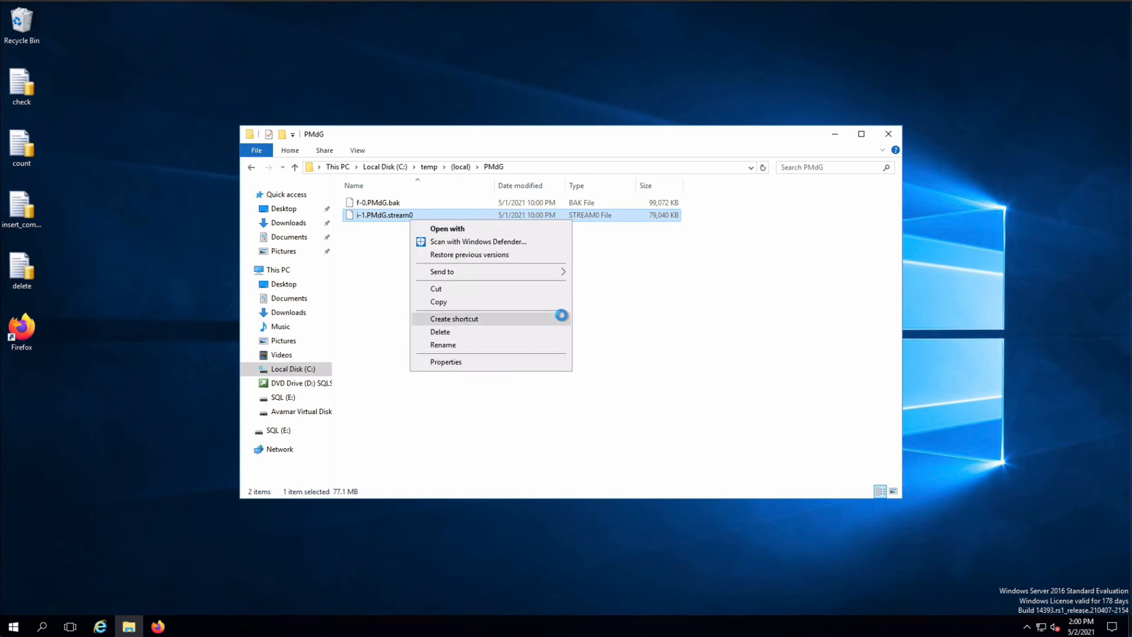
pyautogui.click(561, 344)
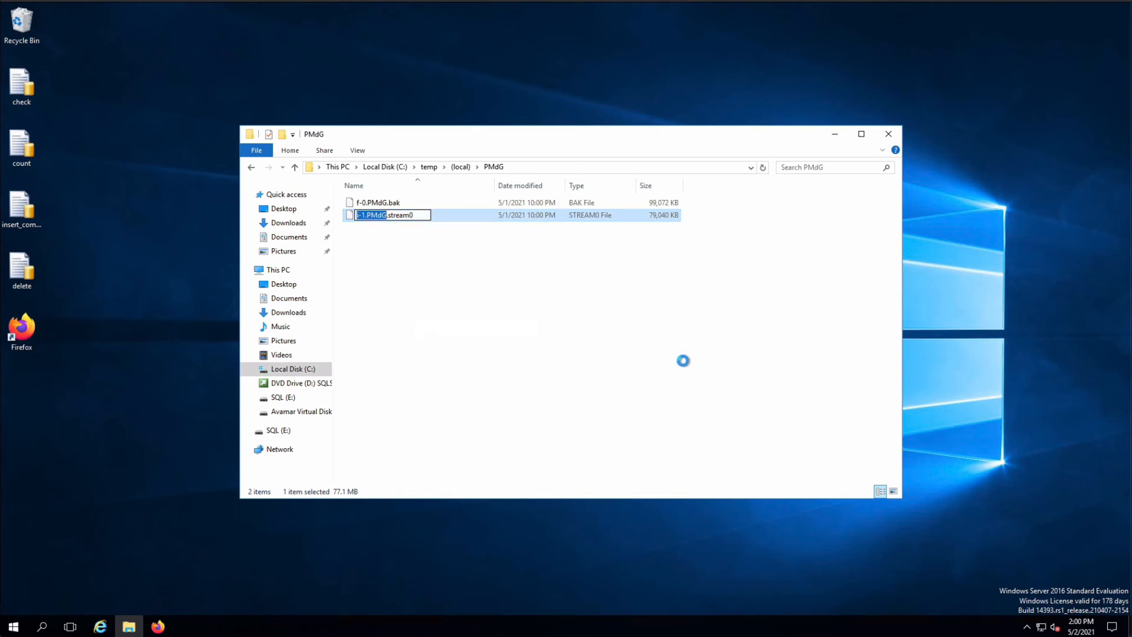
pyautogui.press('Right')
pyautogui.hotkey('shift', 'Right')
pyautogui.hotkey('shift', 'Right')
pyautogui.hotkey('shift', 'Right')
pyautogui.hotkey('shift', 'Right')
pyautogui.hotkey('shift', 'Right')
pyautogui.write('bak')
pyautogui.press('Return')
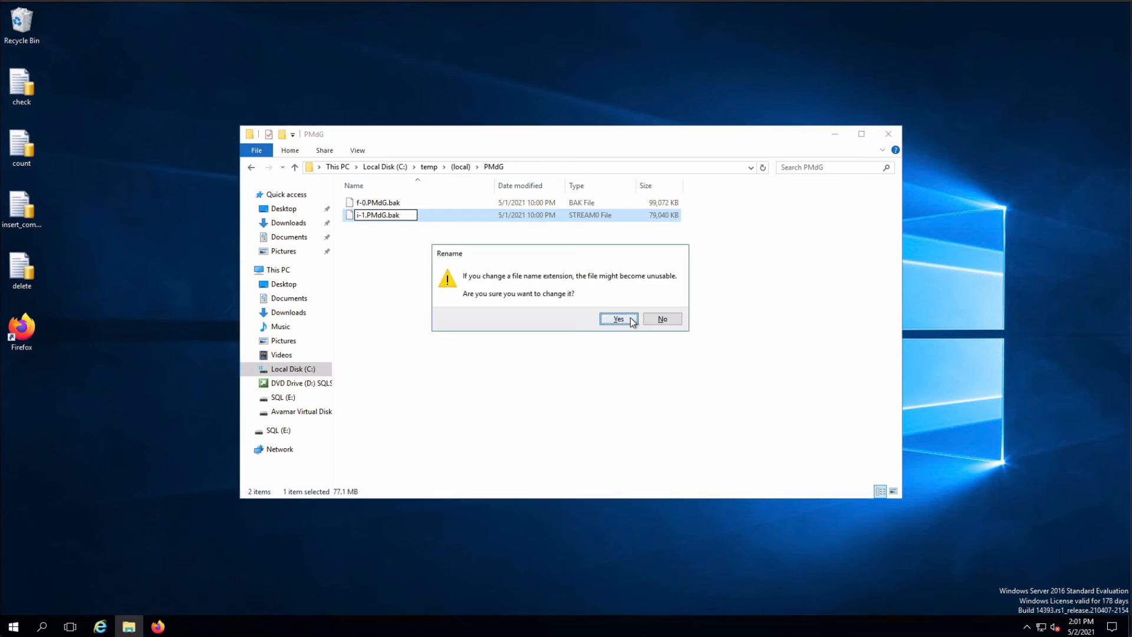
pyautogui.click(633, 322)
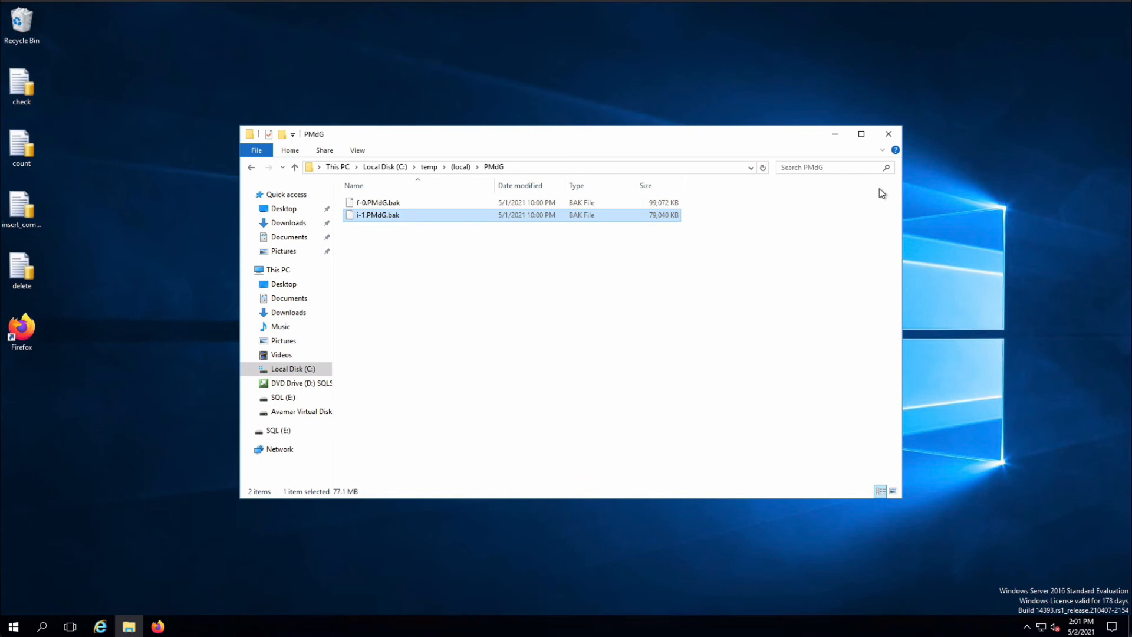
# Close File Explorer, open SQL Server Management Studio and connect to the win02 database engine with Windows Authentication
pyautogui.click(890, 134)
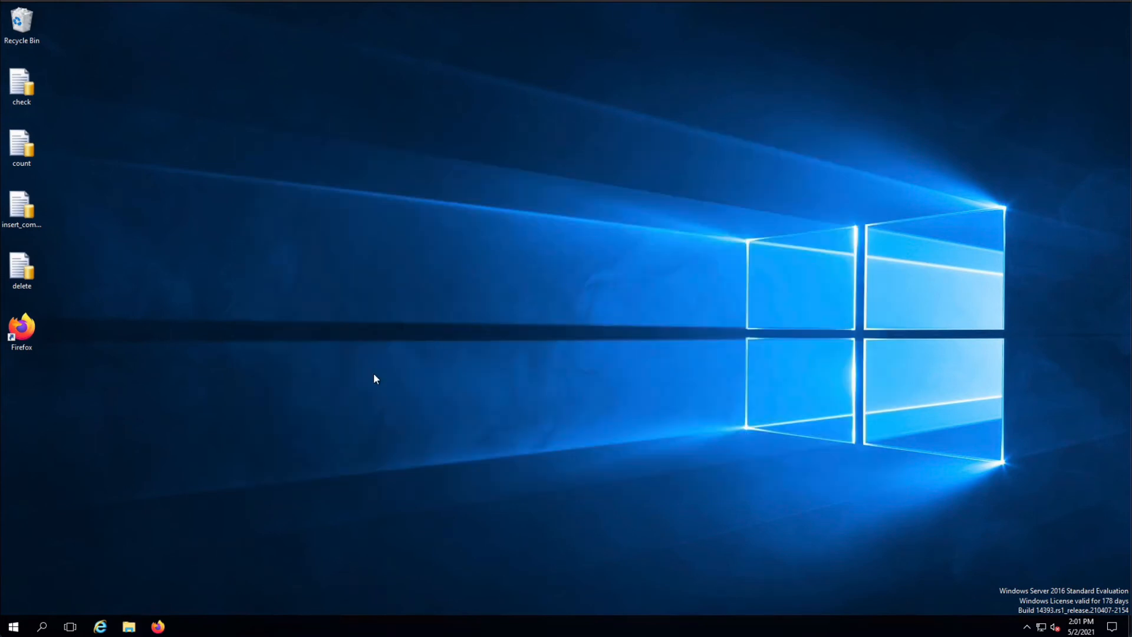
pyautogui.click(14, 626)
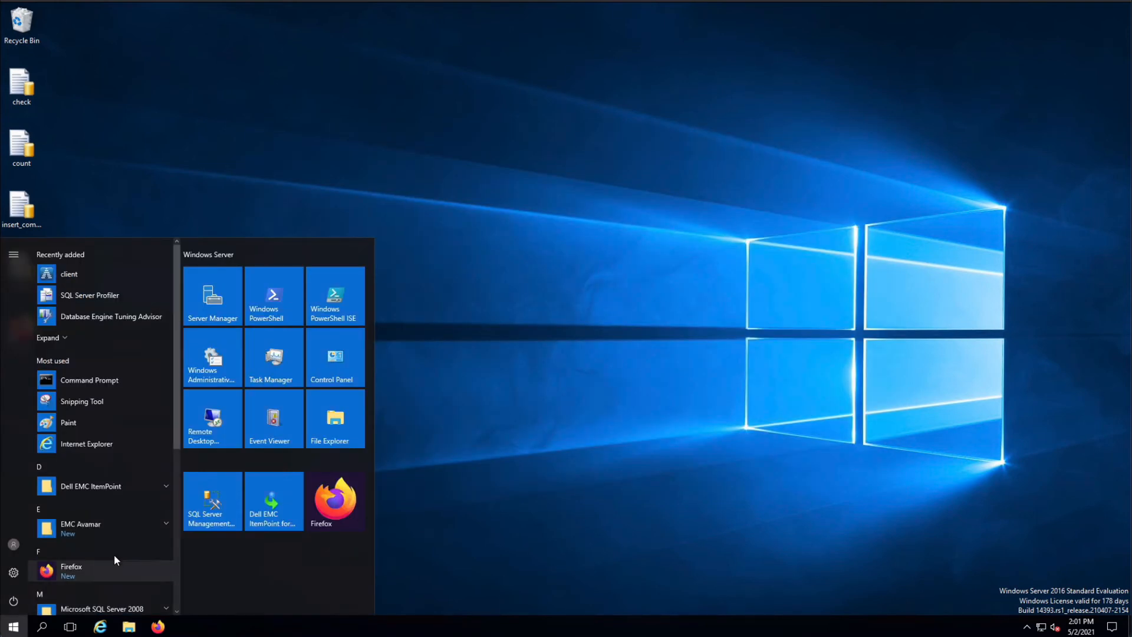
pyautogui.click(221, 504)
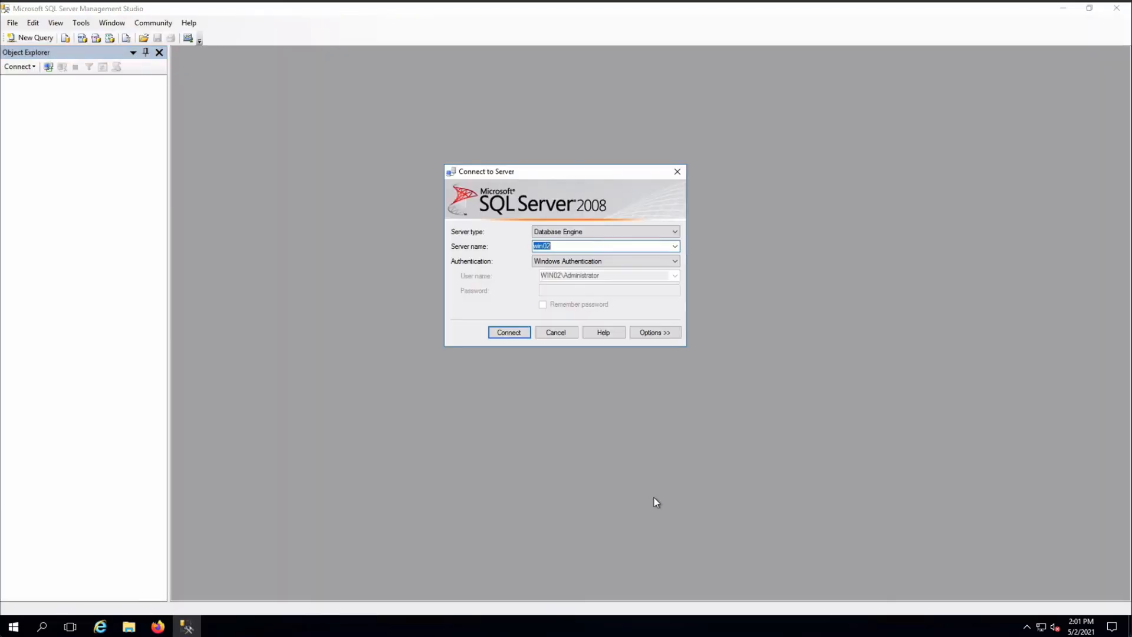
pyautogui.click(508, 330)
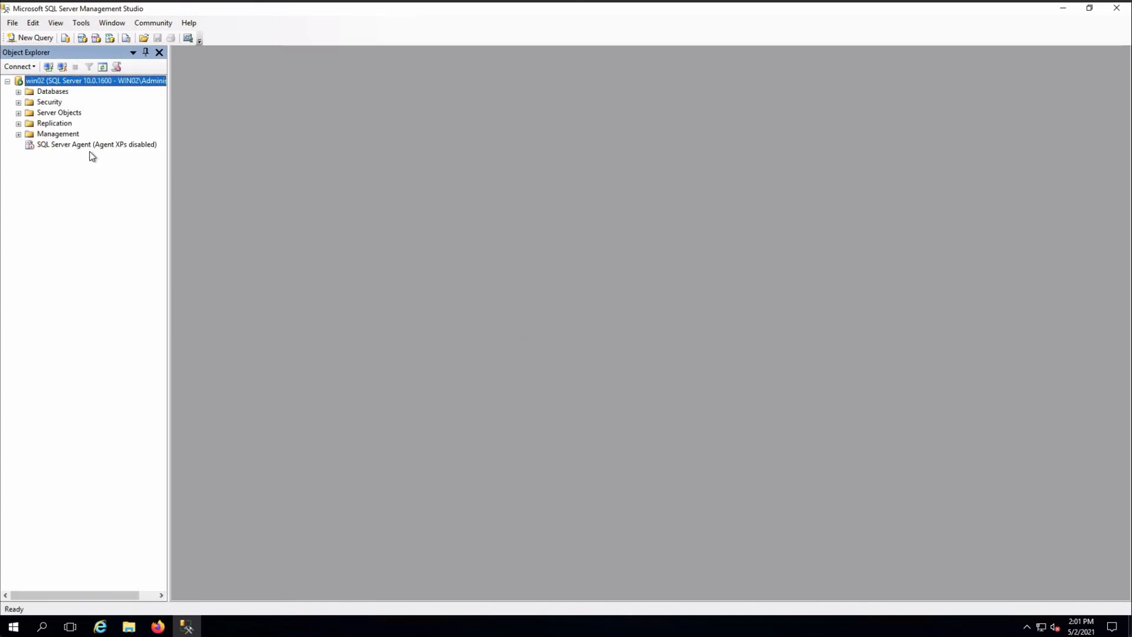
# Begin a database restore with SecondPMdG as the destination database and a device as the source
pyautogui.click(68, 93)
pyautogui.rightClick(68, 94)
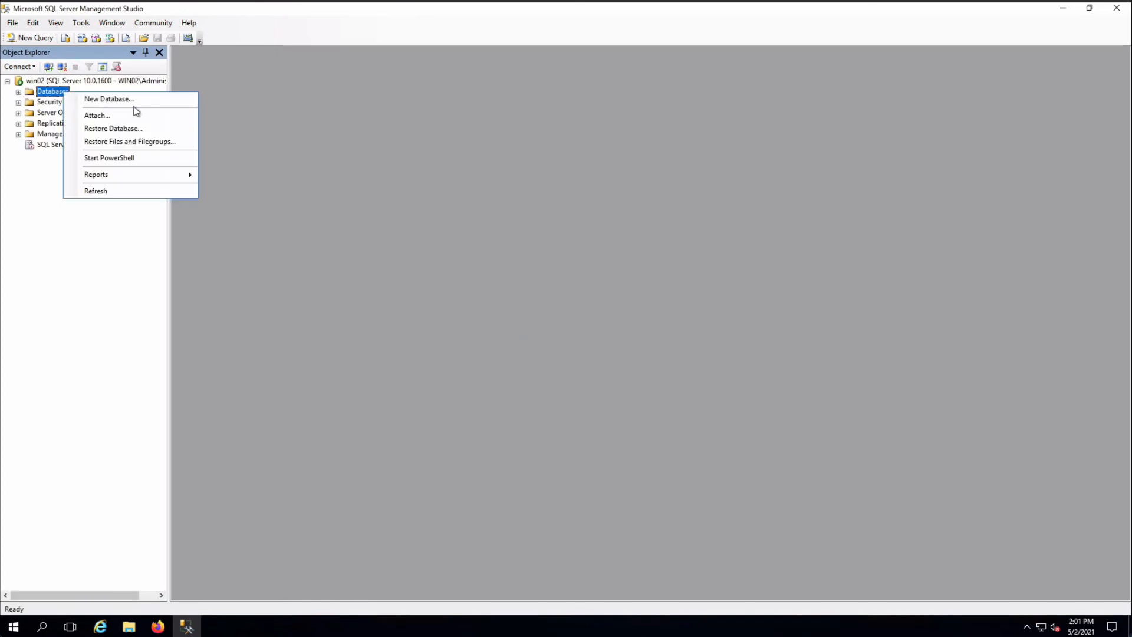
pyautogui.click(163, 129)
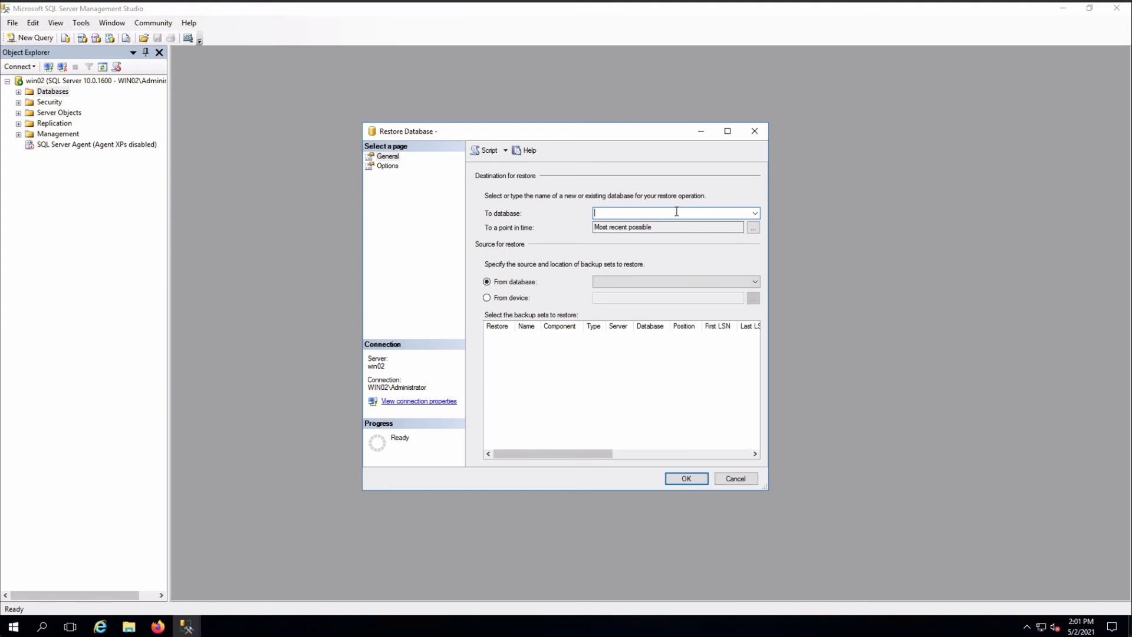
pyautogui.write('SecondPMdG')
pyautogui.click(518, 299)
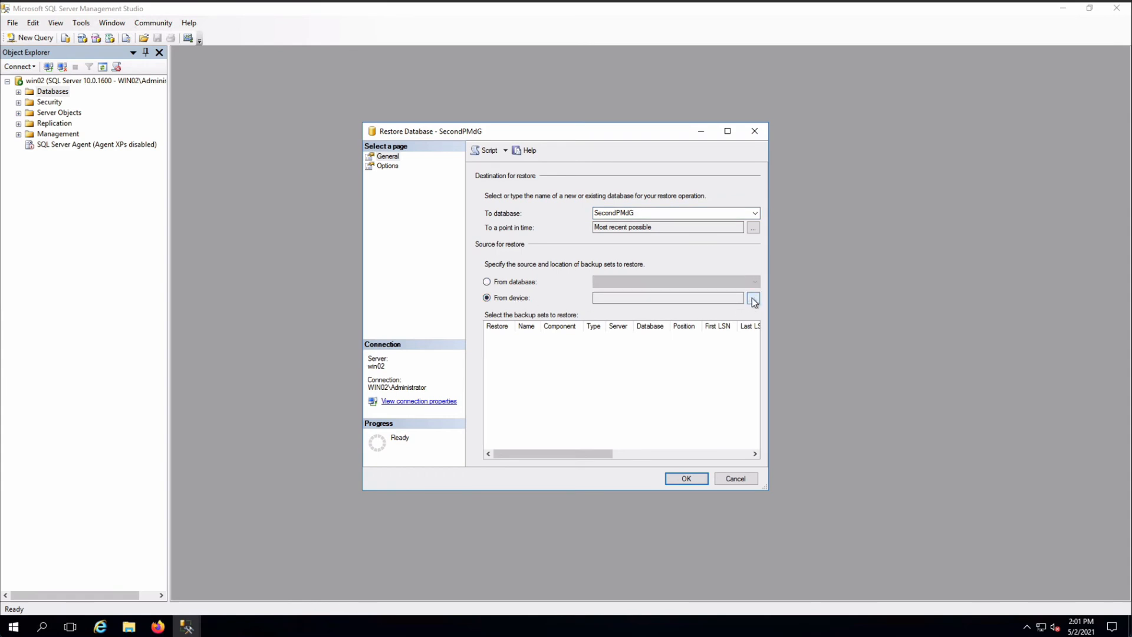
# Specify the backup file C:\temp\(local)\PMdG\f-0.PMdG.bak as the restore source
pyautogui.click(754, 299)
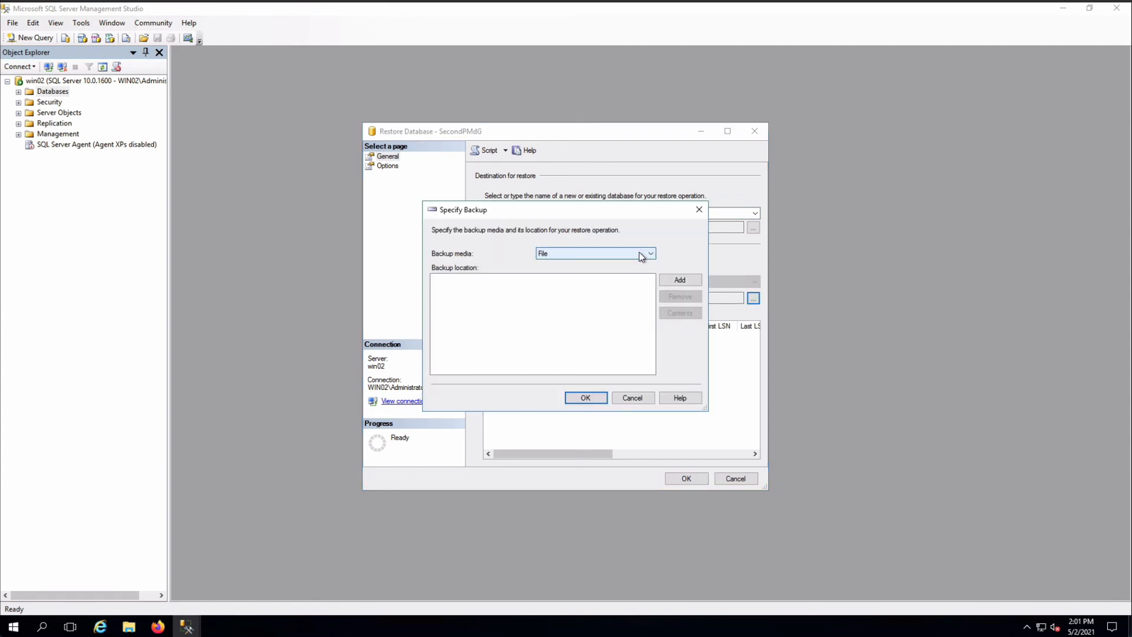
pyautogui.click(688, 279)
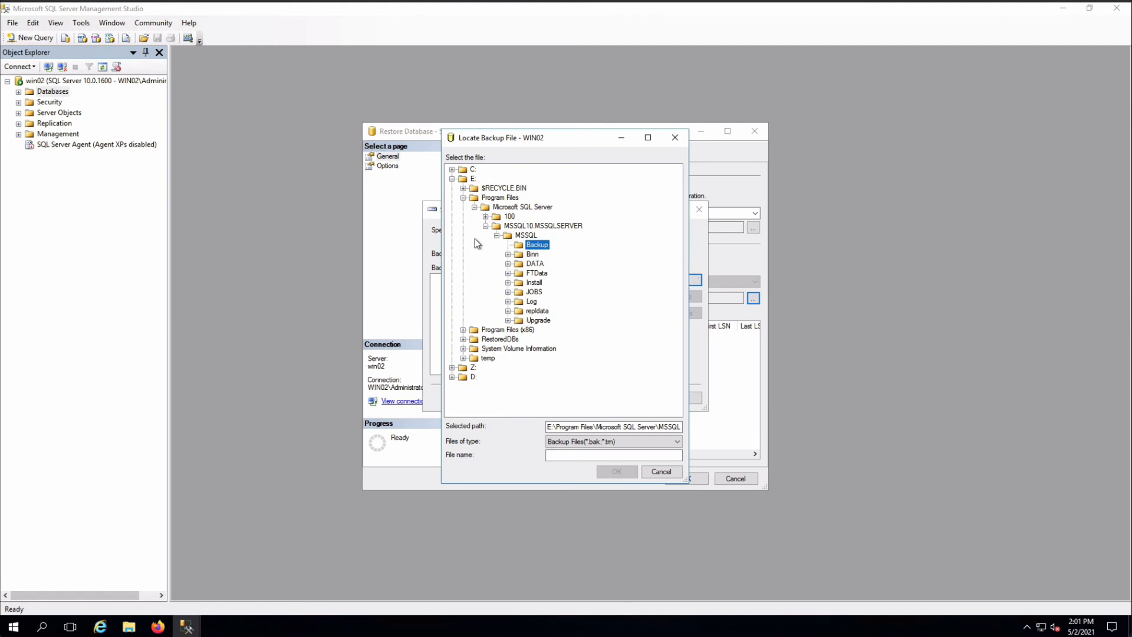
pyautogui.click(464, 197)
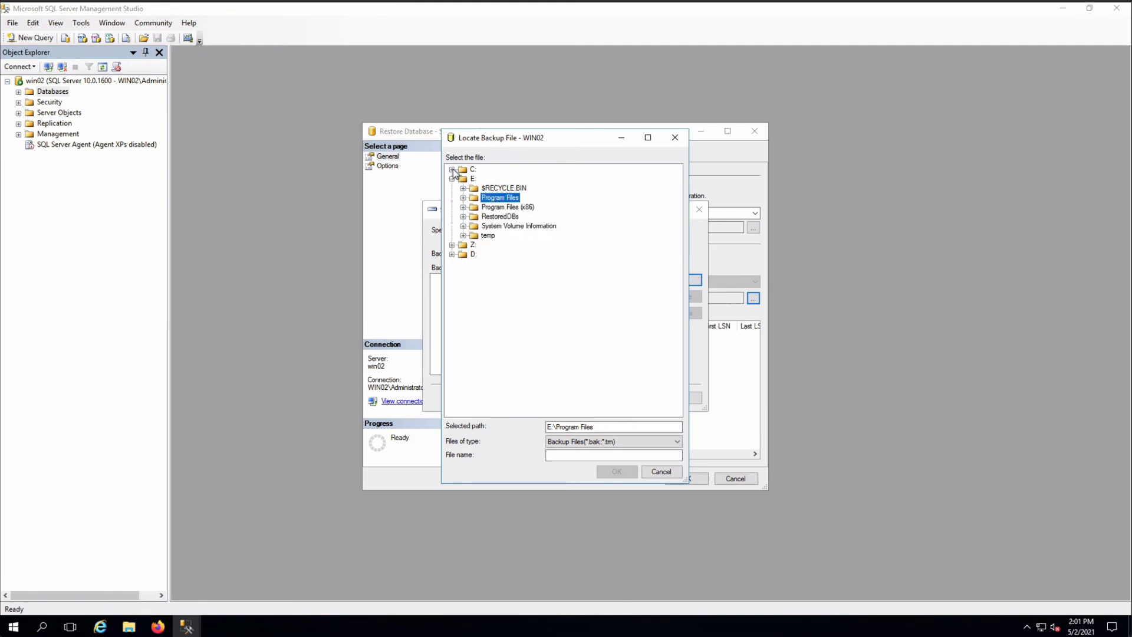
pyautogui.click(452, 170)
pyautogui.click(463, 264)
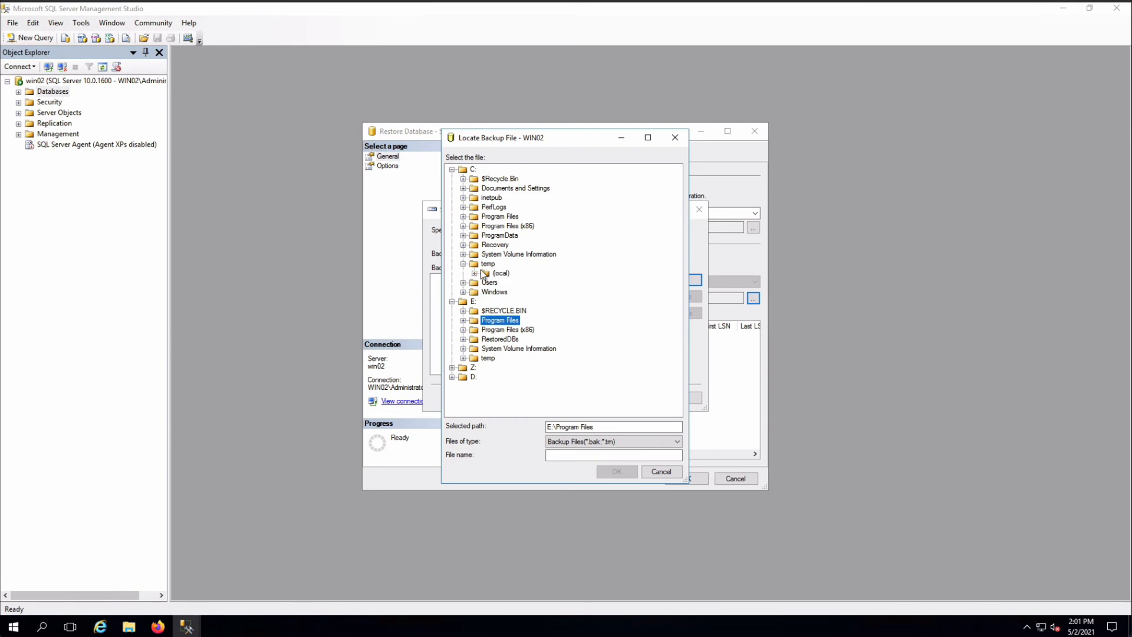
pyautogui.click(475, 273)
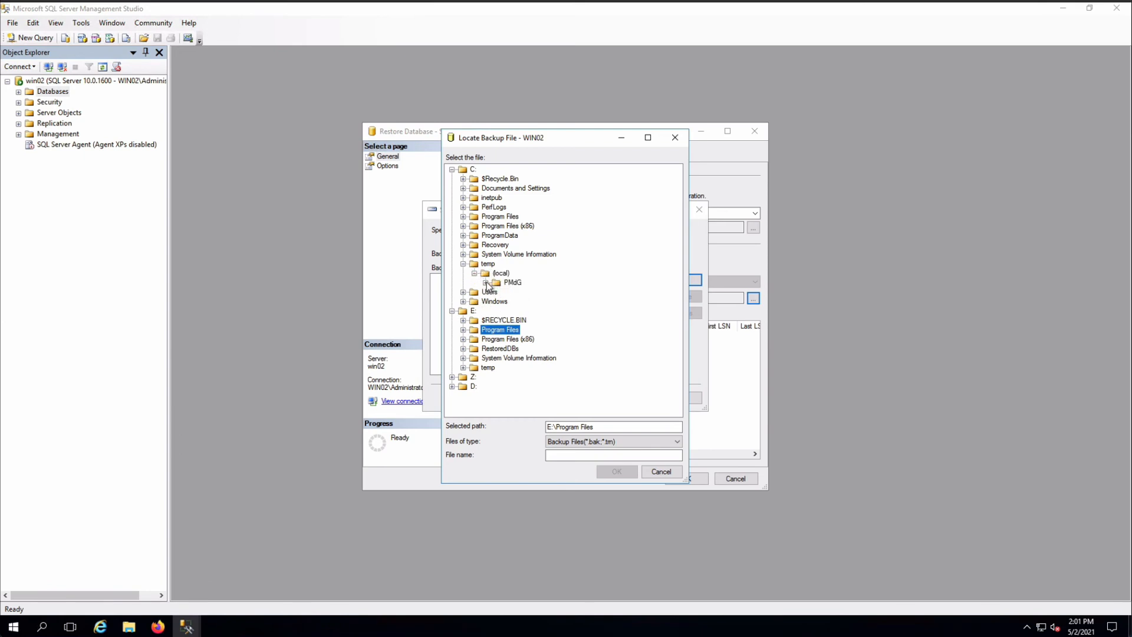
pyautogui.click(486, 283)
pyautogui.click(534, 292)
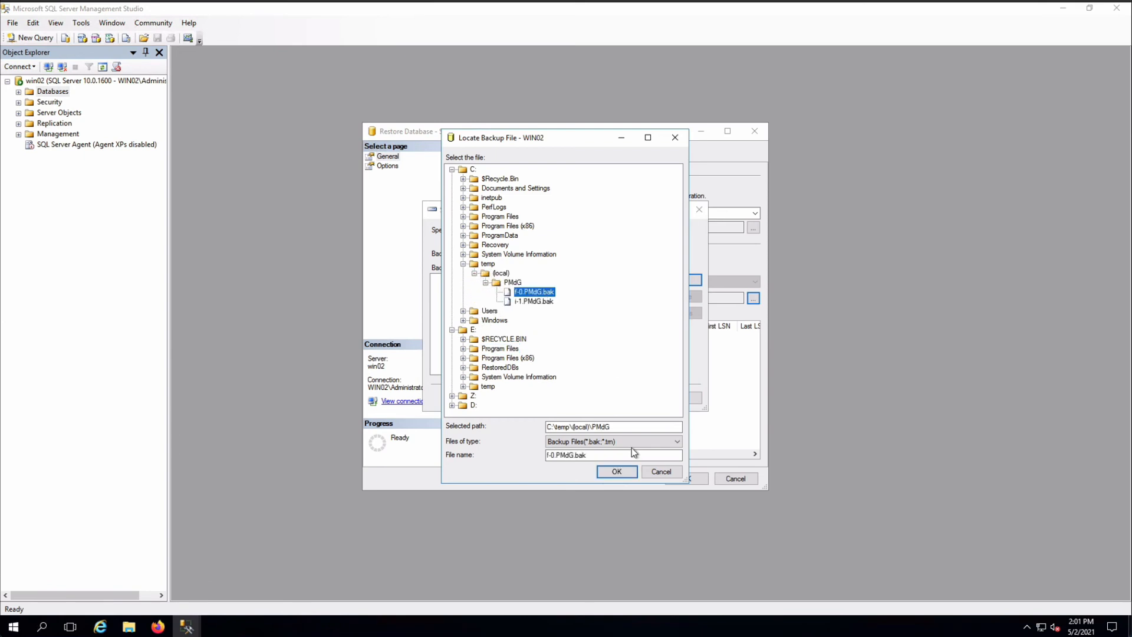
pyautogui.click(626, 475)
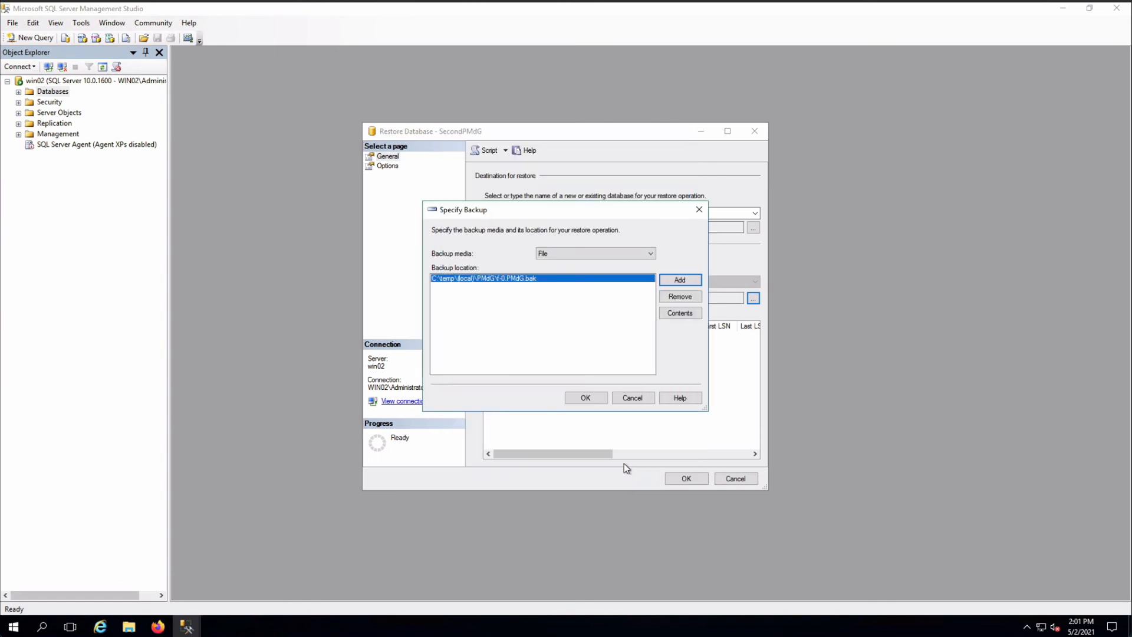
pyautogui.click(599, 397)
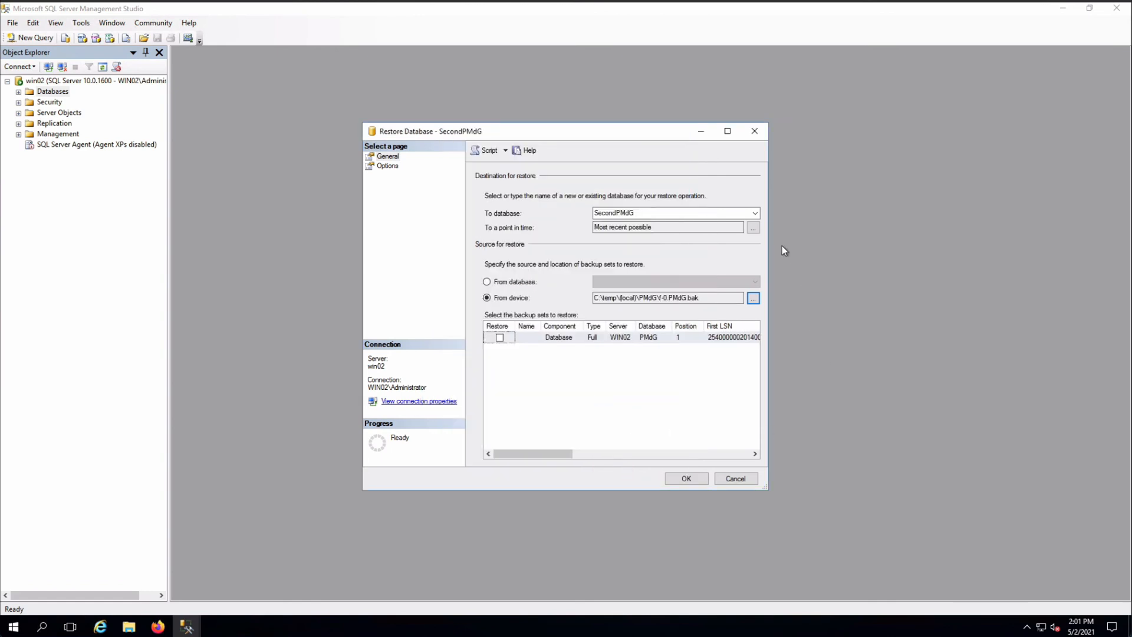
# Include the full PMdG backup set and run the restore to SecondPMdG
pyautogui.click(692, 479)
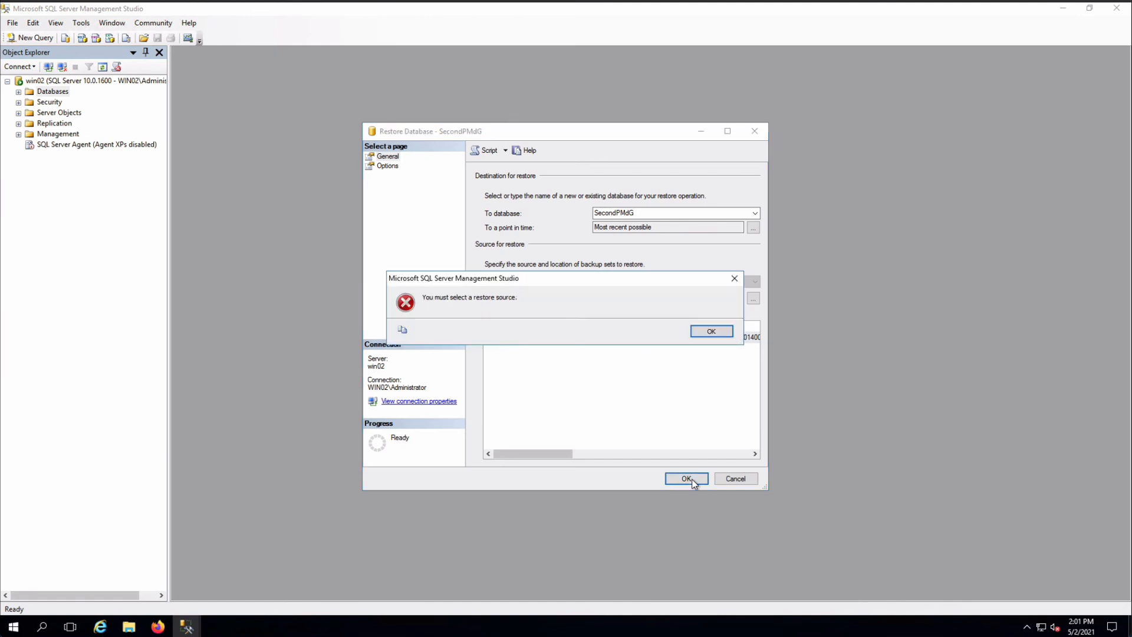
pyautogui.click(723, 334)
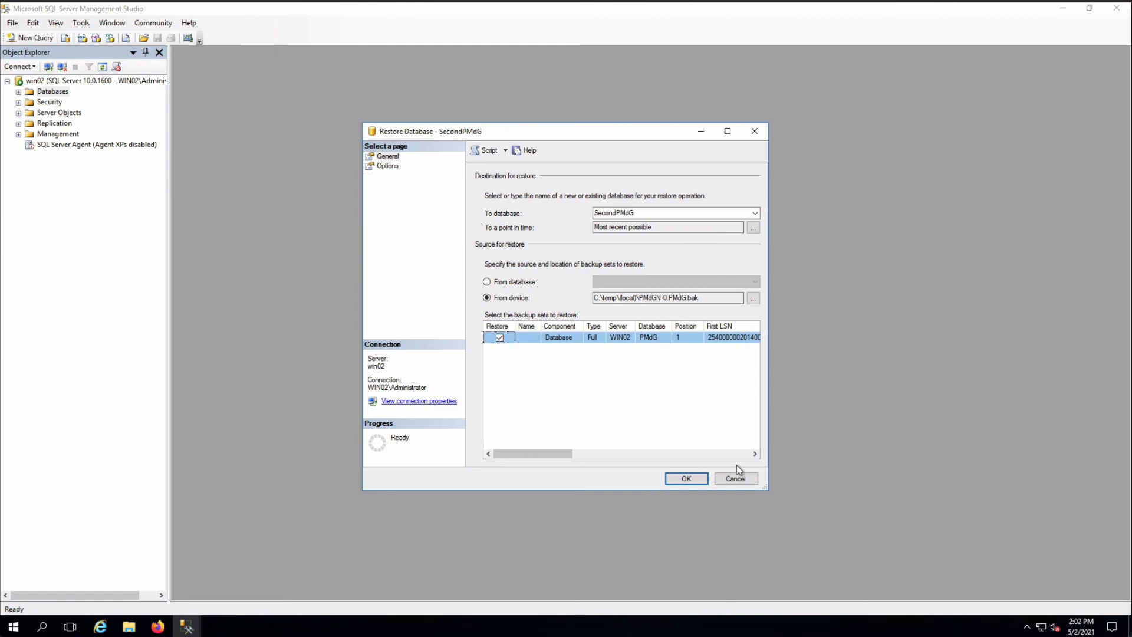
pyautogui.click(687, 480)
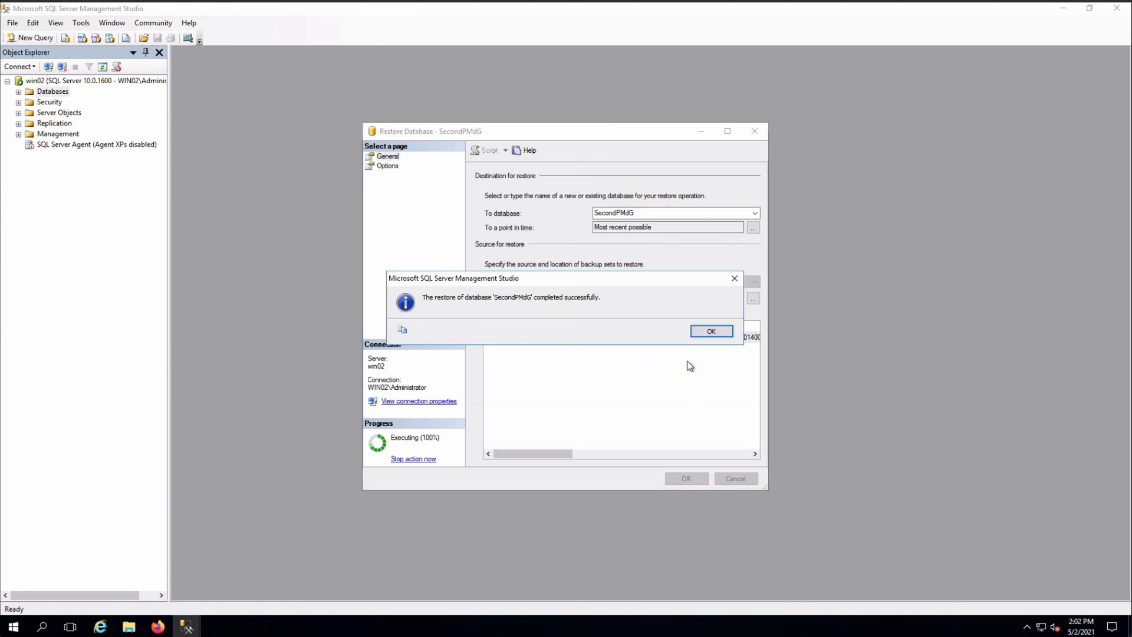
pyautogui.click(710, 332)
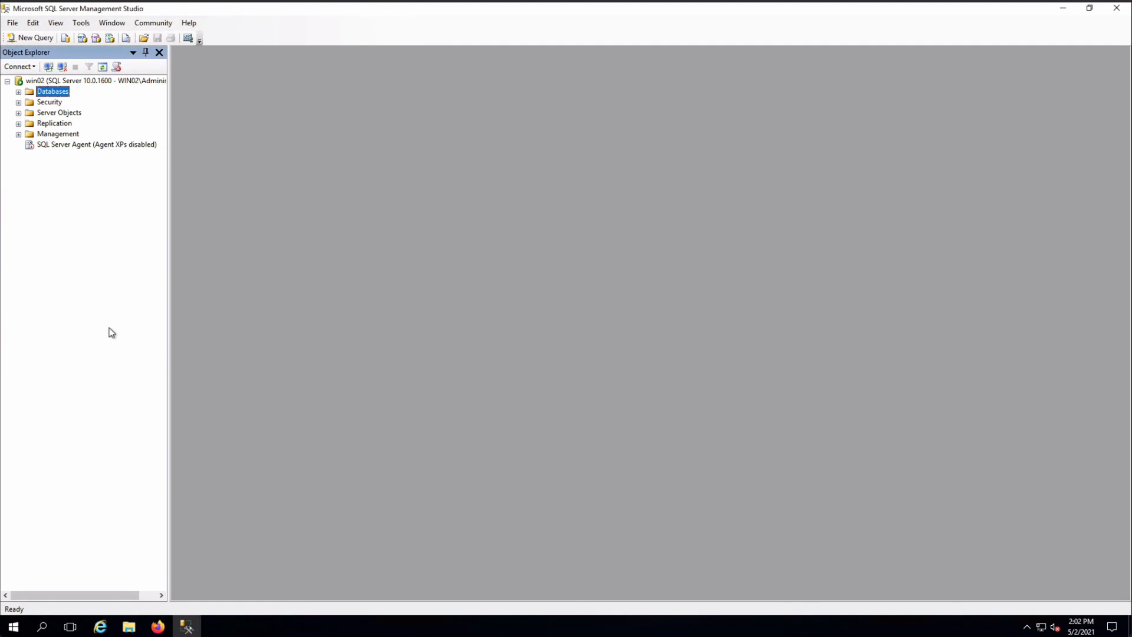
# Expand the databases and compare the tables of SecondPMdG with those of PMdG
pyautogui.click(19, 92)
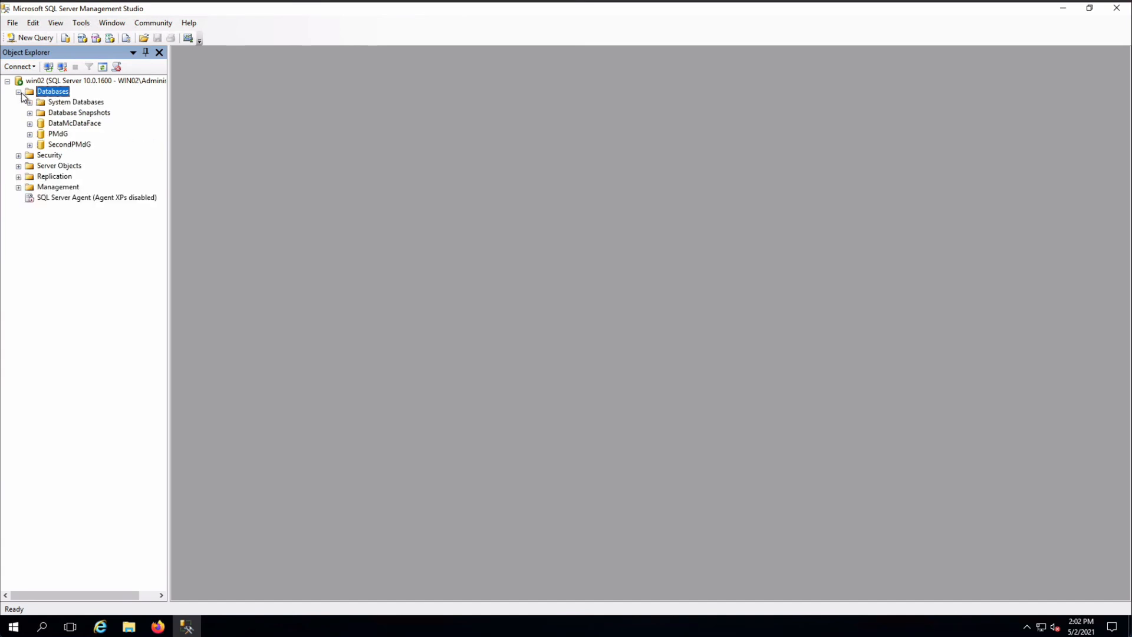
pyautogui.click(86, 148)
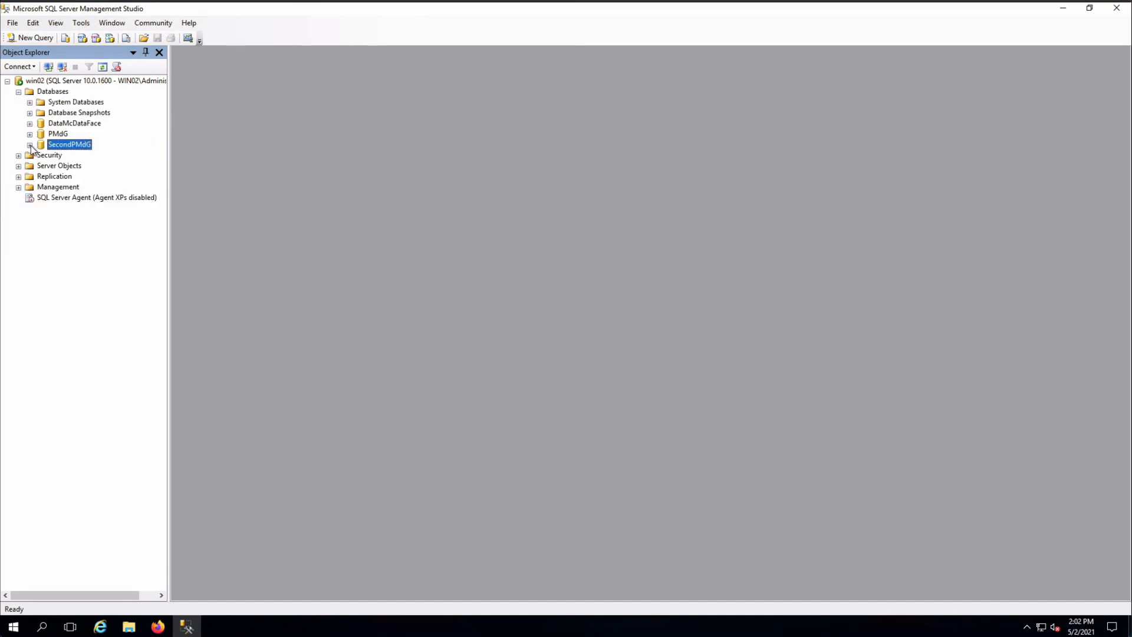
pyautogui.click(30, 146)
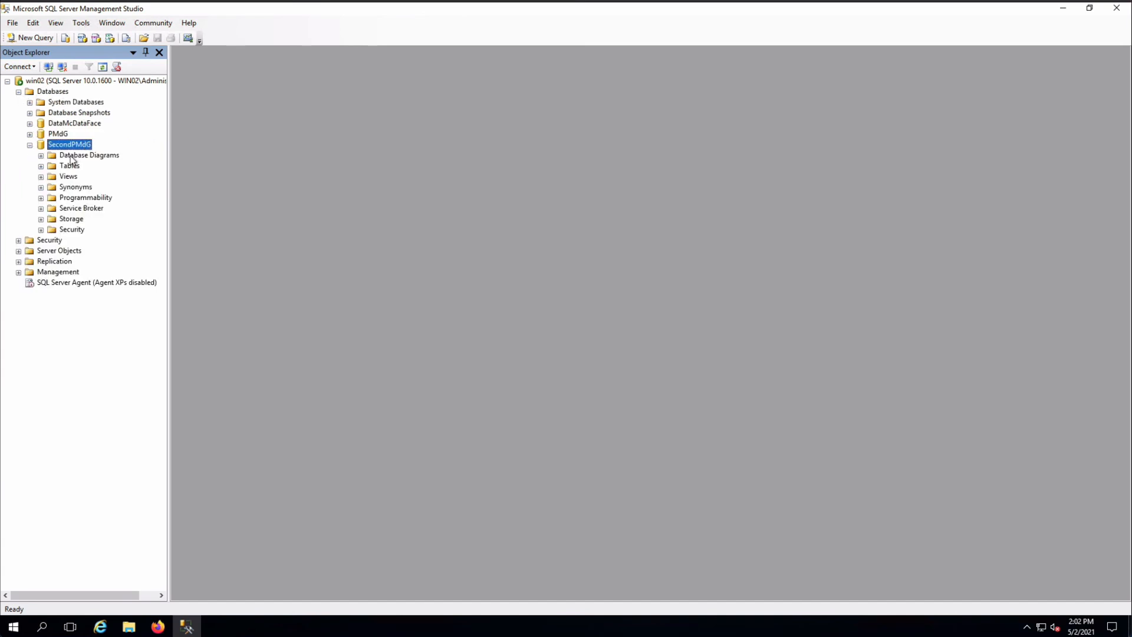
pyautogui.click(40, 165)
pyautogui.click(30, 135)
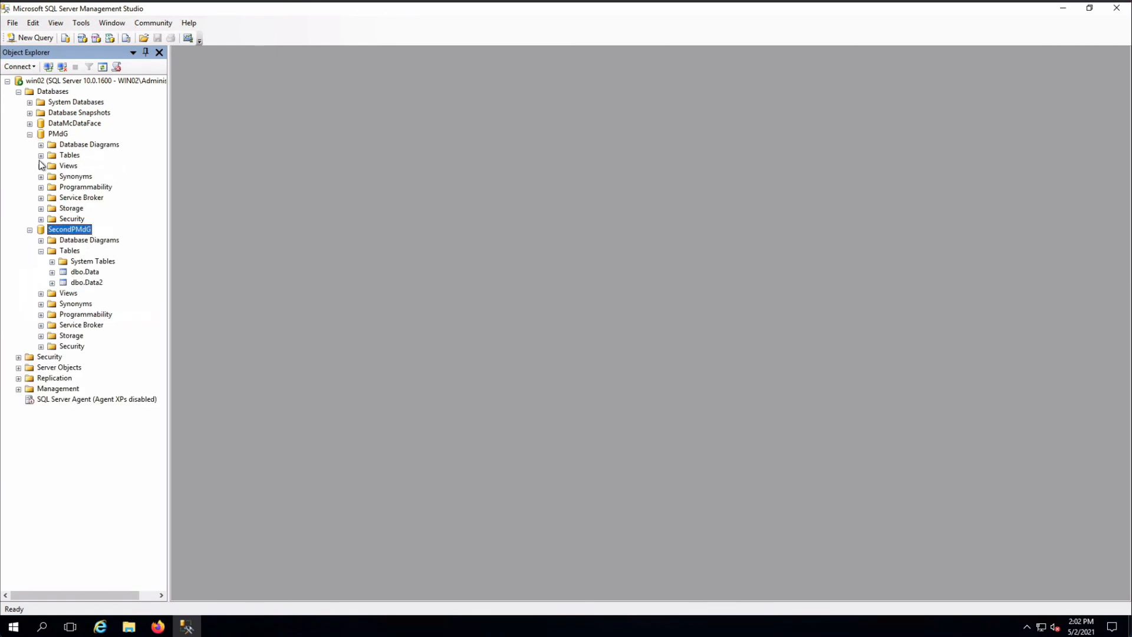
pyautogui.click(41, 155)
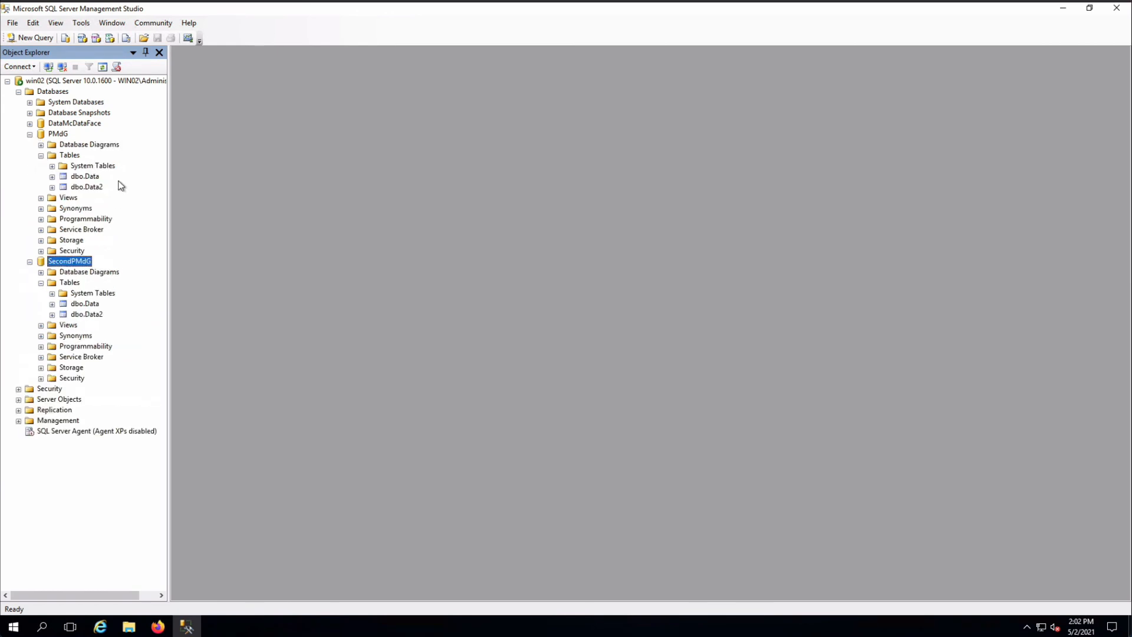
# Open the rows of the dbo.Data table in the SecondPMdG database
pyautogui.click(91, 304)
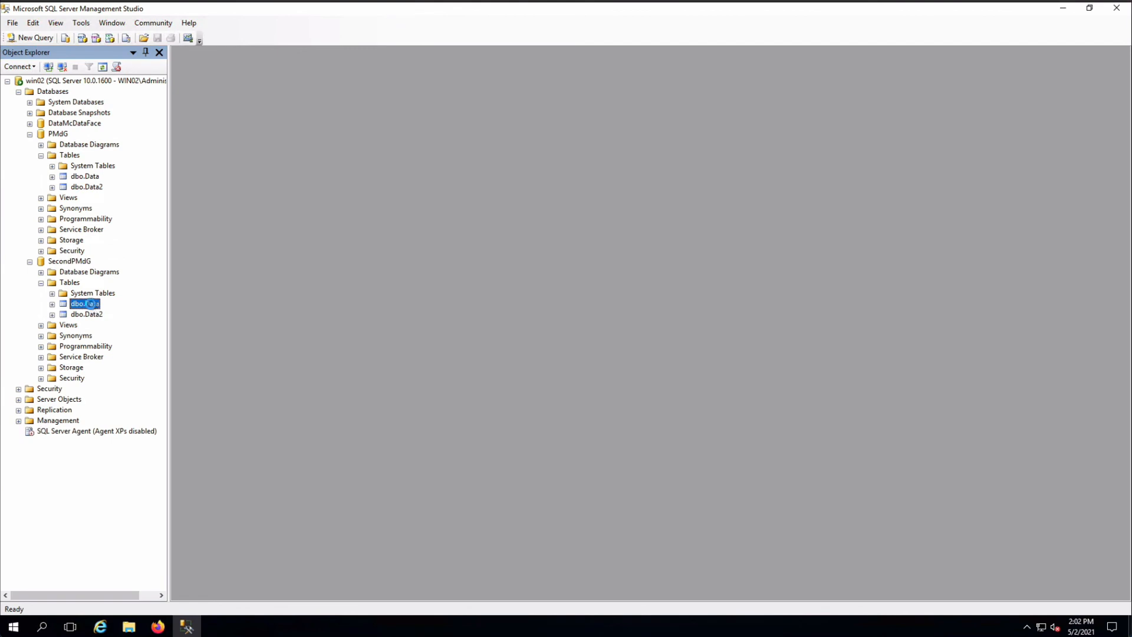
pyautogui.rightClick(88, 305)
pyautogui.click(172, 338)
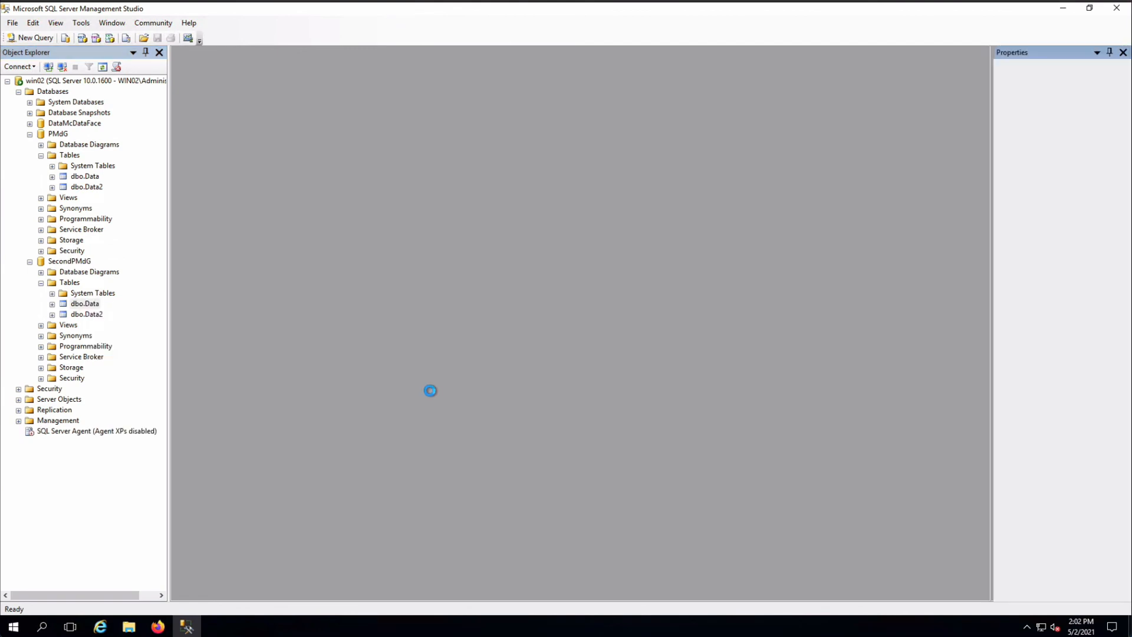